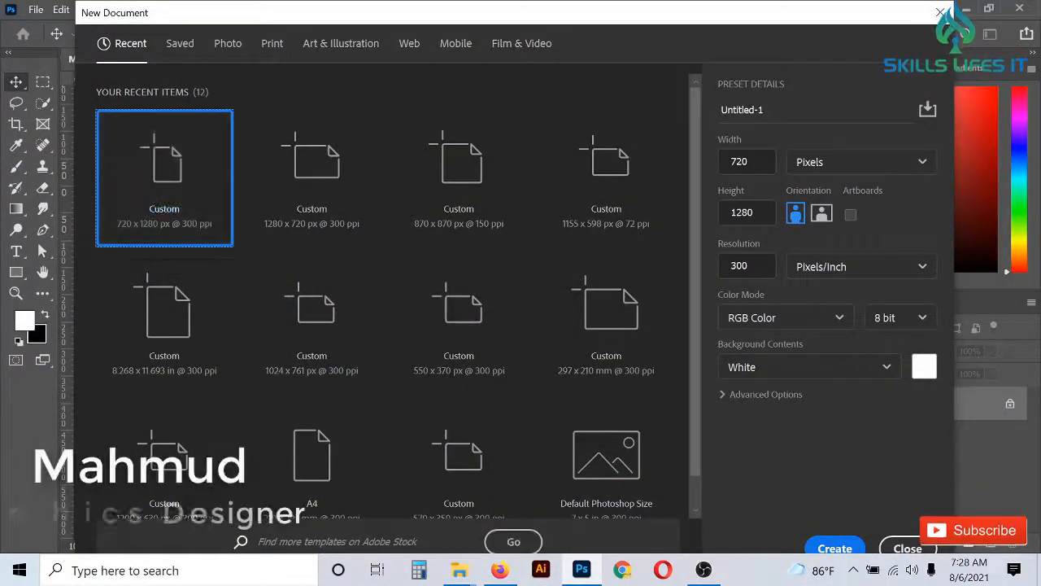
Create a 720 x 1280 px document at 300 ppi and place the portrait from Male-ideal-beauty.jpg in it
left_click(852, 550)
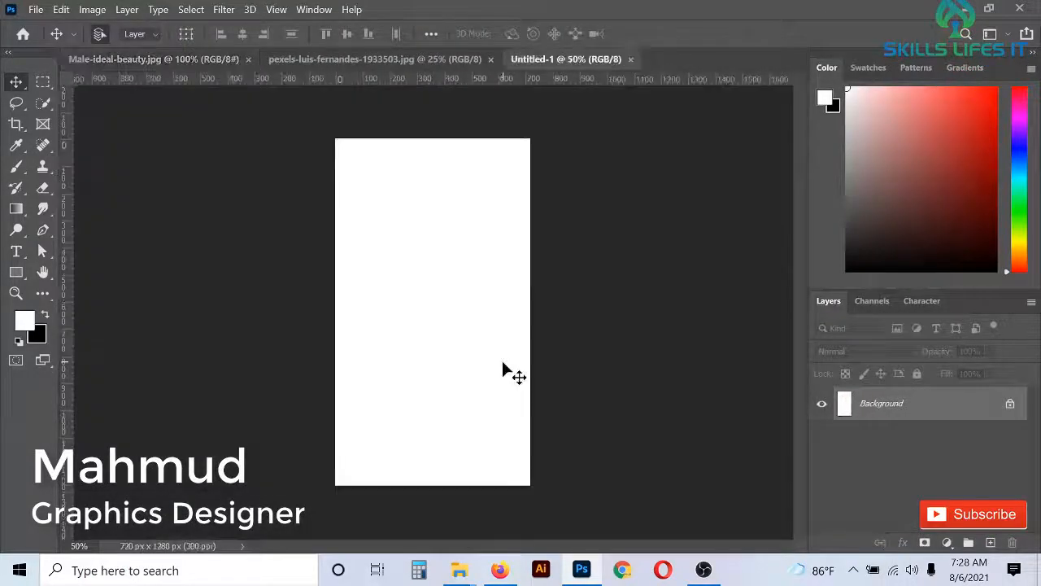
left_click(175, 59)
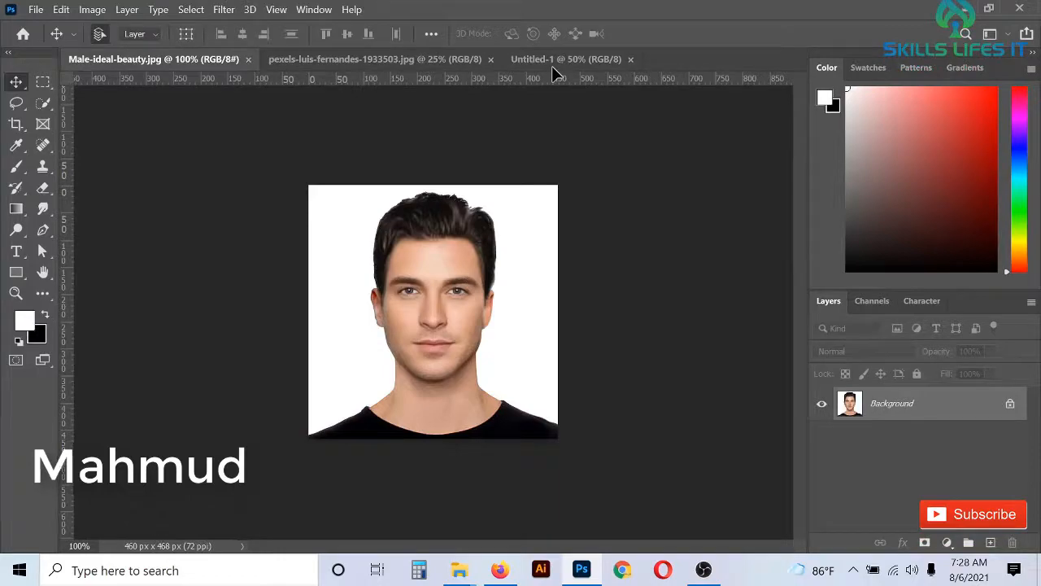
left_click_drag(553, 74, 504, 370)
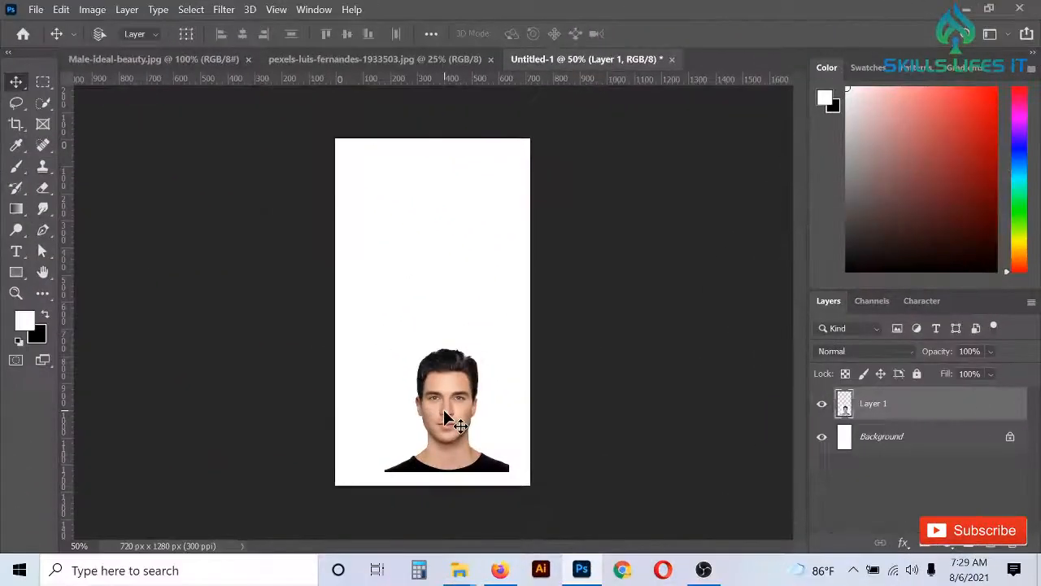
Scale the portrait to about 156.5% so it spans the canvas width and align it with the canvas's bottom edge
key("ctrl+t")
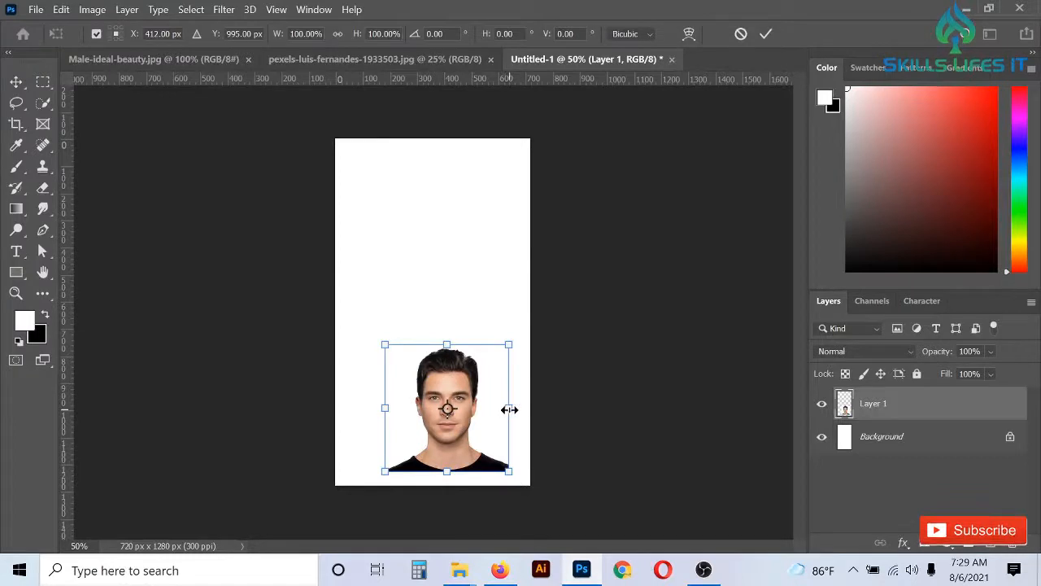
left_click_drag(509, 410, 525, 409)
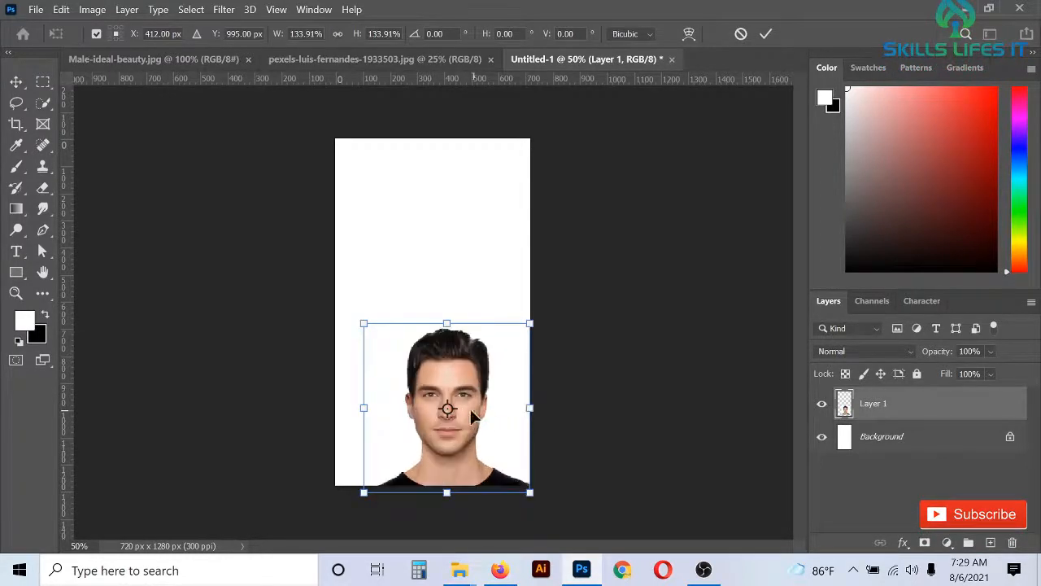
left_click_drag(461, 422, 458, 390)
scroll(317, 495, "up", 1)
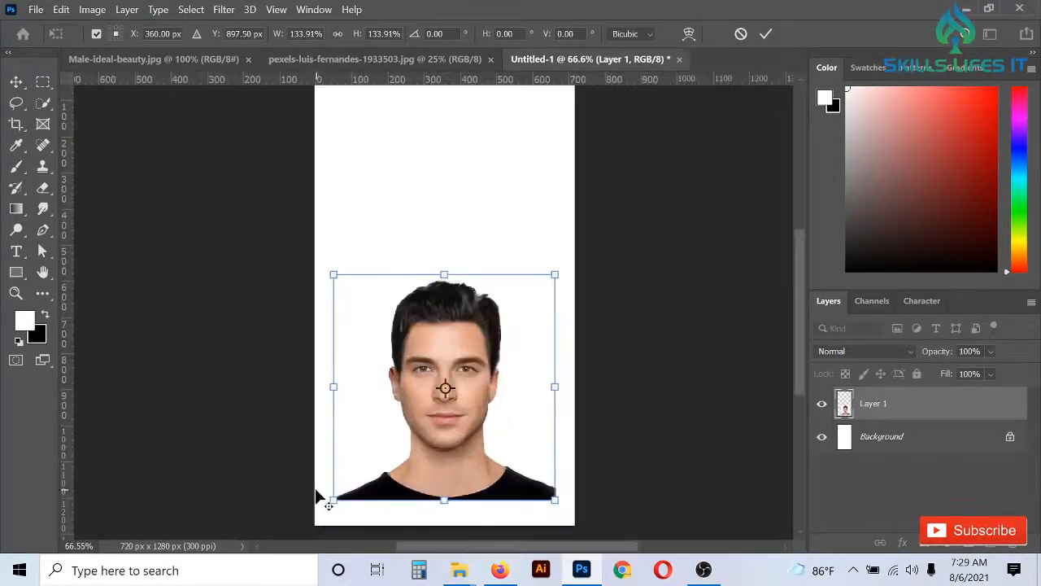
left_click_drag(559, 390, 575, 391)
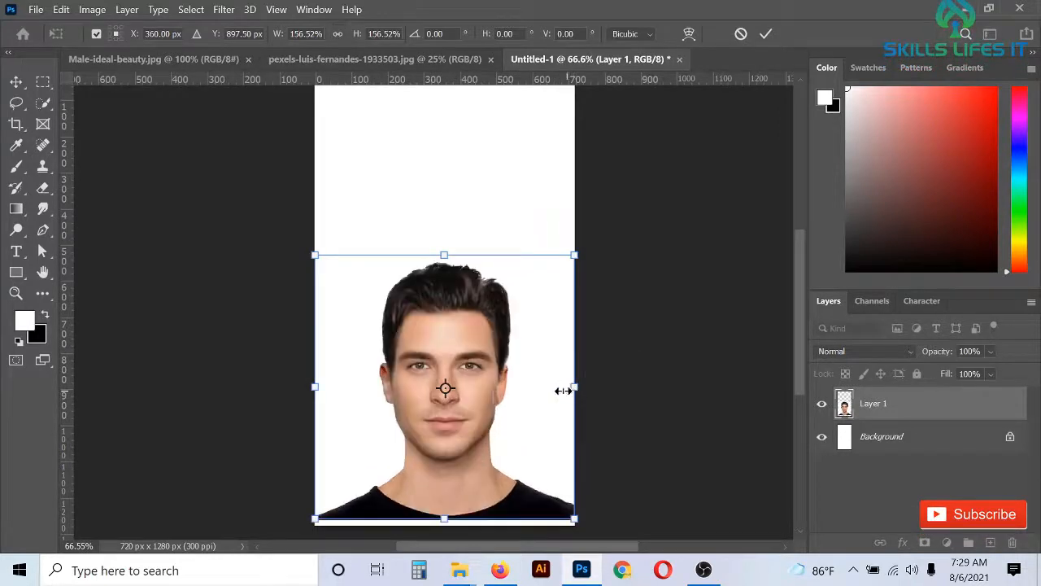
left_click_drag(482, 423, 483, 431)
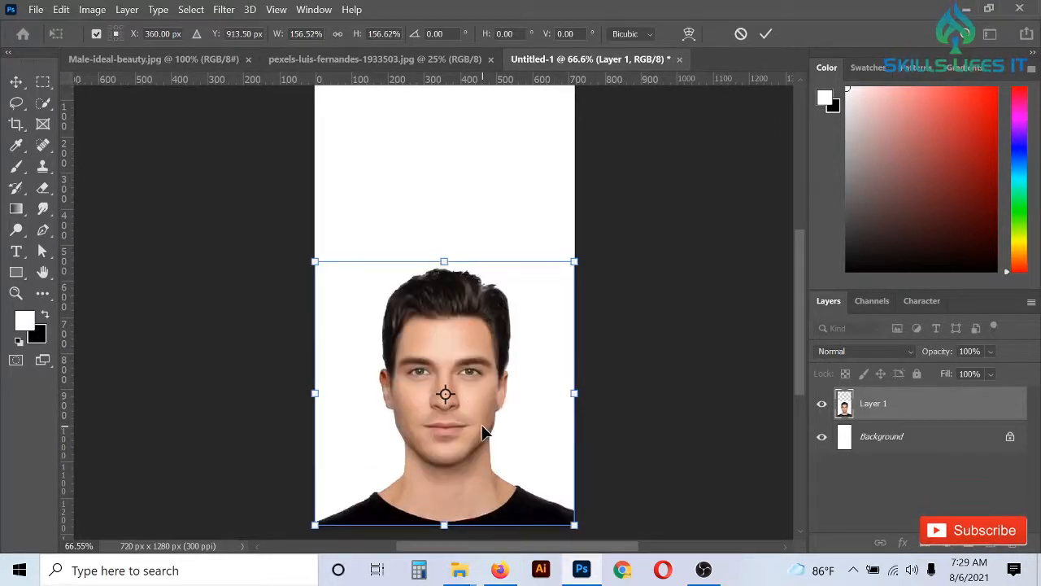
key("Return")
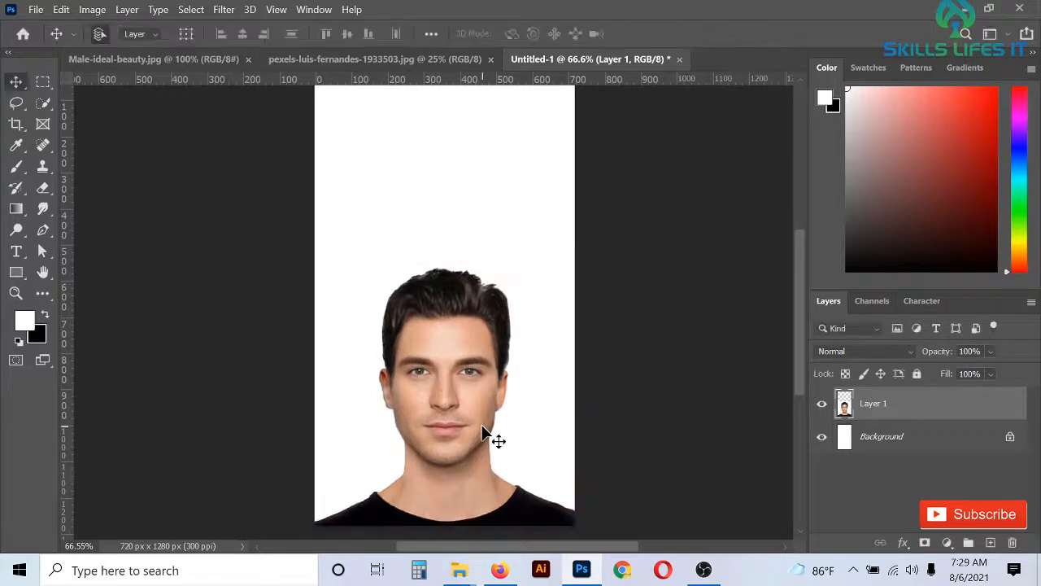
Select the man's head, neck and shirt with the Quick Selection tool and open the selection in Select and Mask
scroll(459, 410, "down", 1)
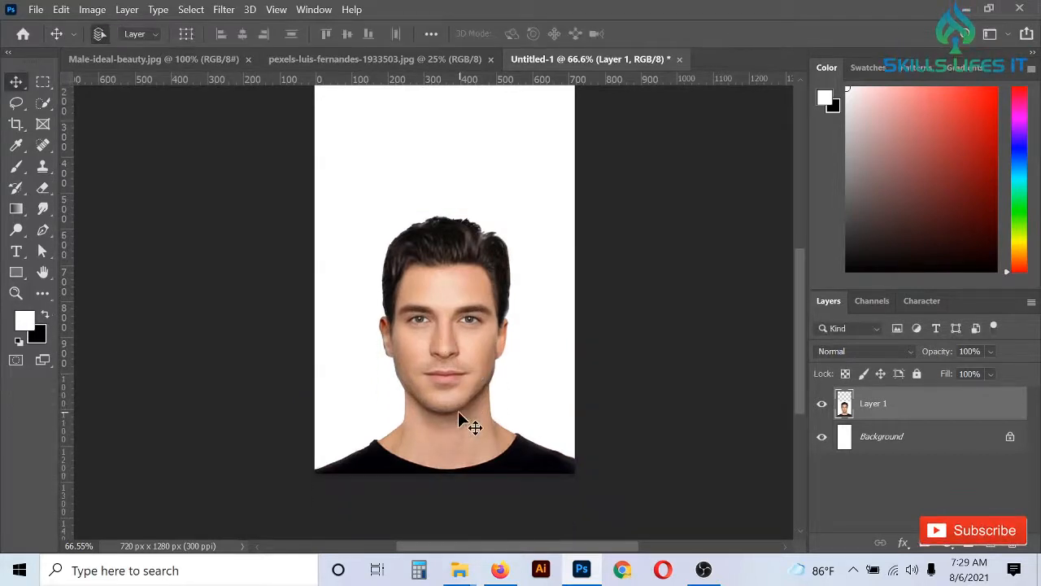
scroll(432, 443, "up", 2, "alt")
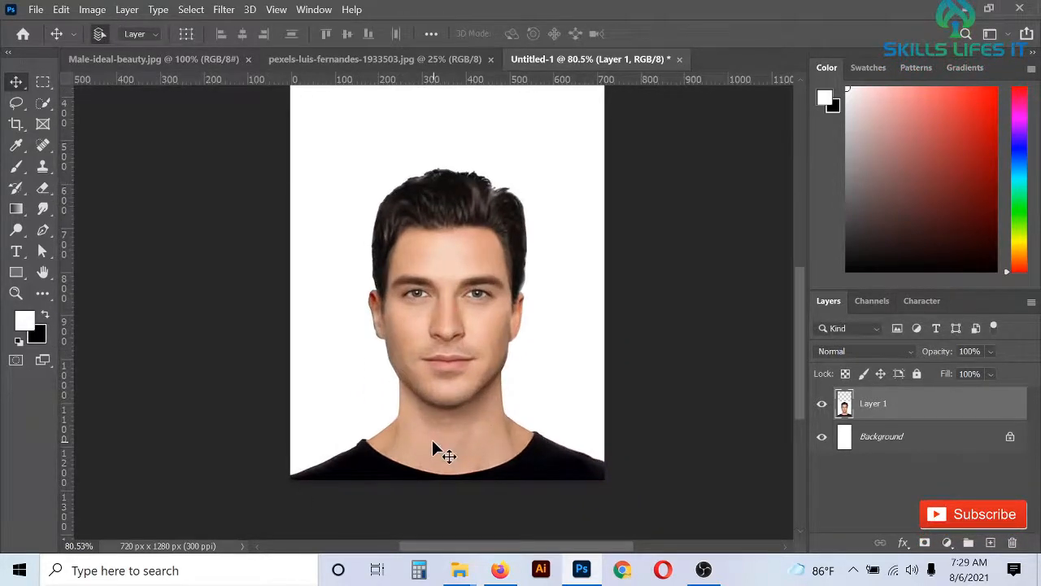
left_click(42, 104)
right_click(42, 104)
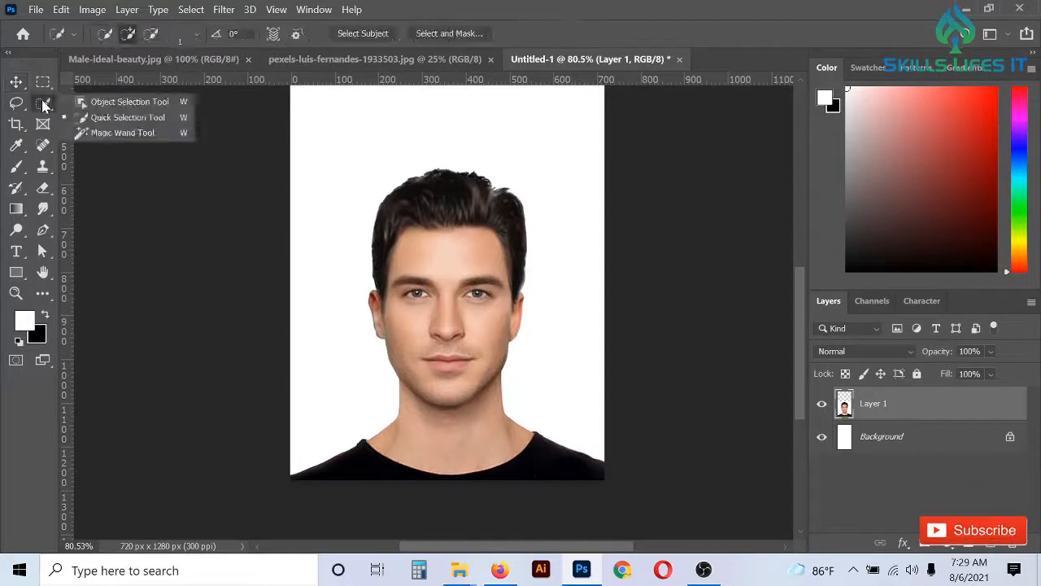
left_click(133, 119)
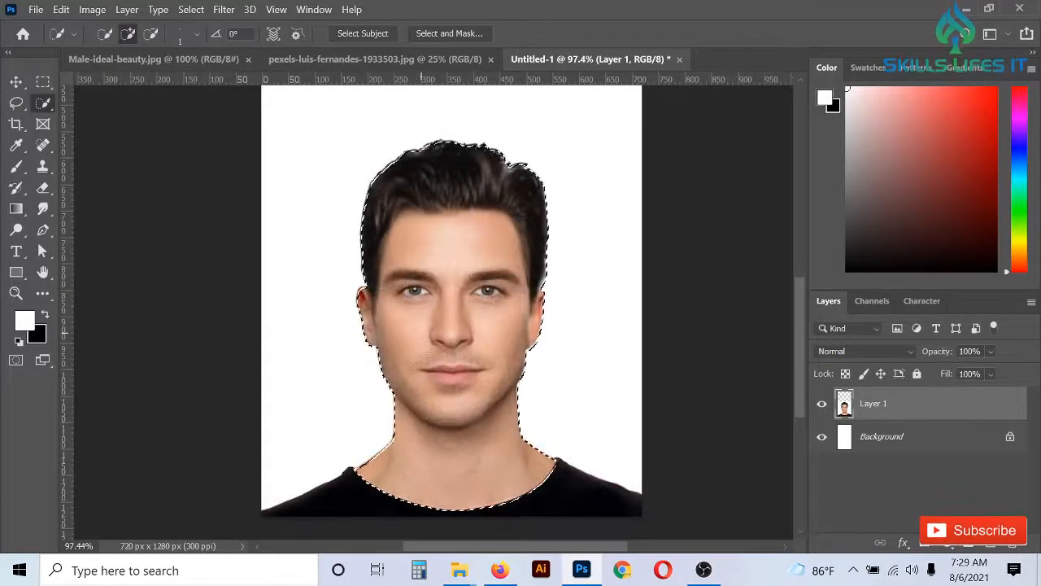
mouse_move(374, 506)
left_mouse_down()
mouse_move(343, 507)
mouse_move(586, 509)
left_mouse_up()
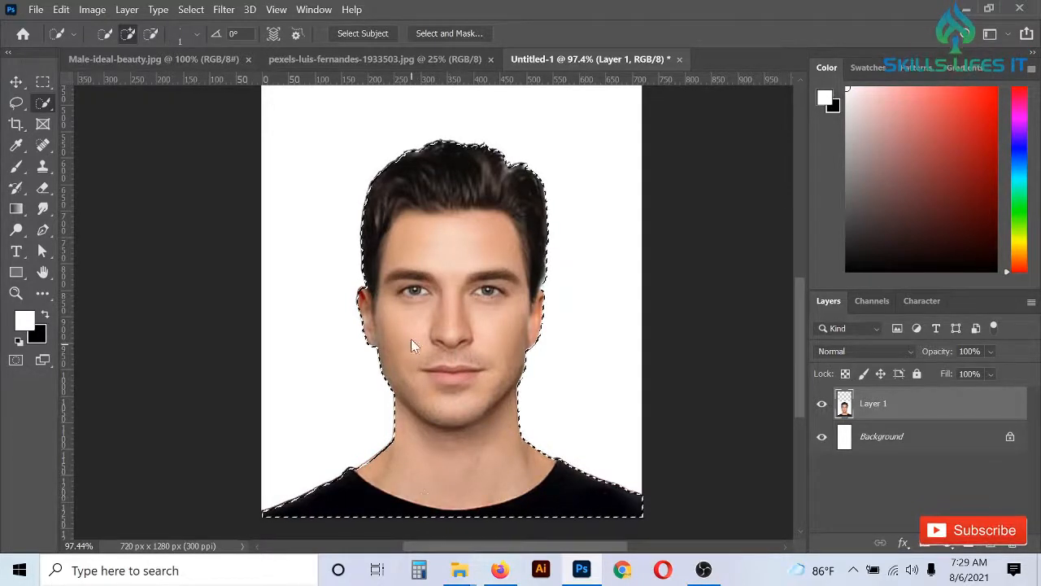
left_click(437, 27)
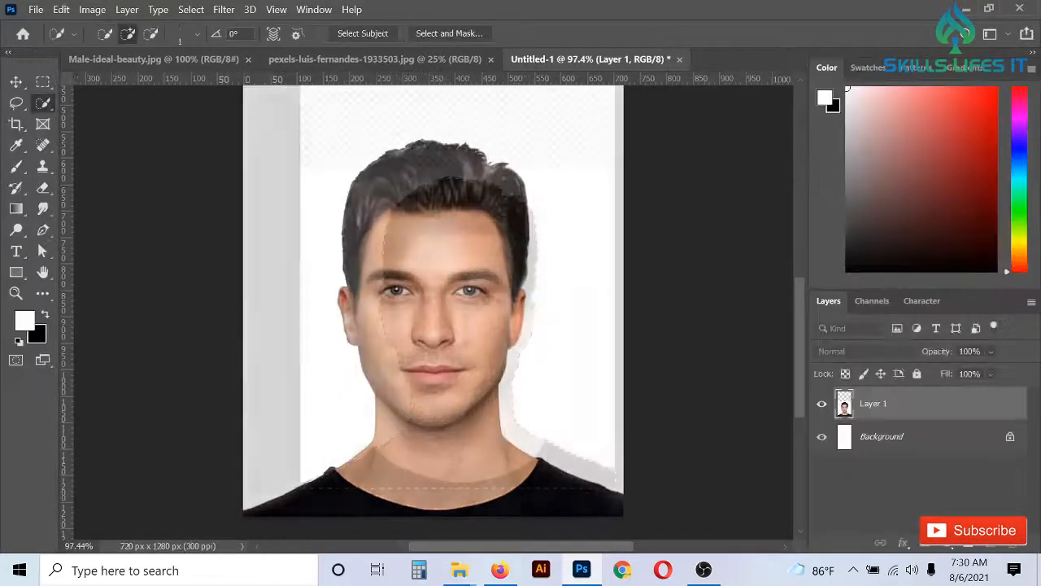
Invert the selection, delete the white area around the man on Layer 1, and deselect
left_click(191, 10)
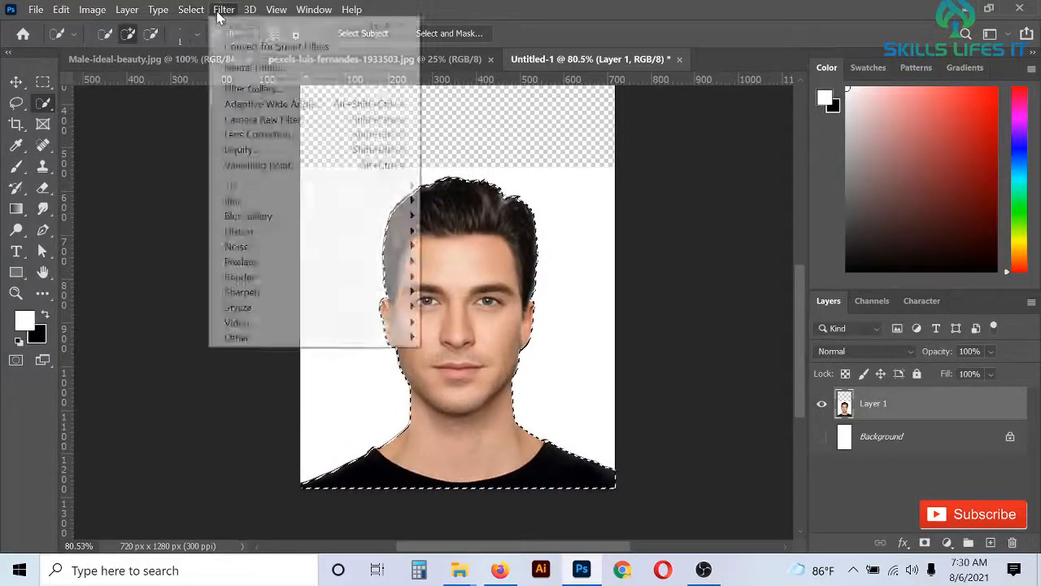
left_click(232, 71)
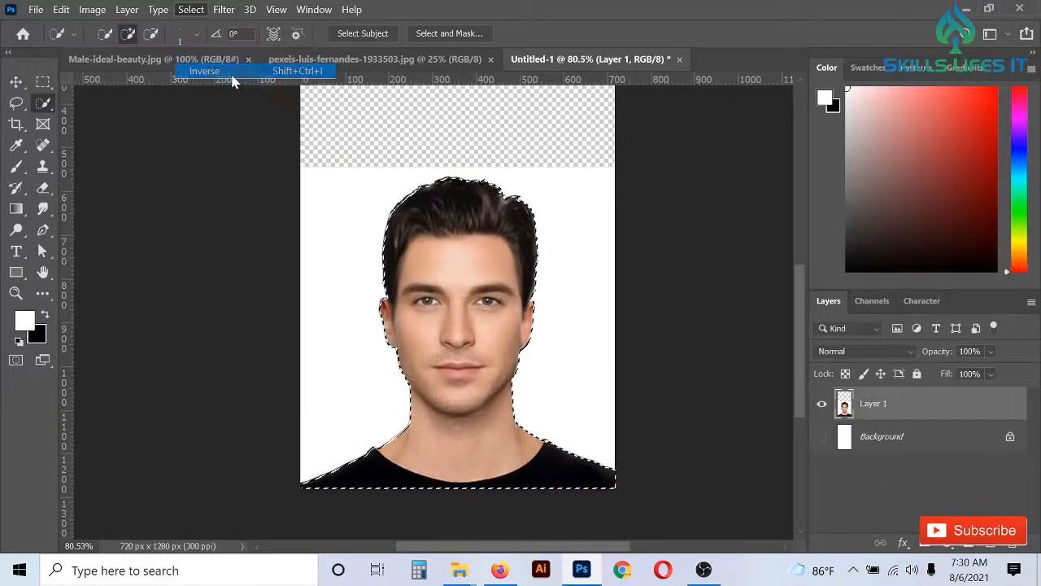
key("Delete")
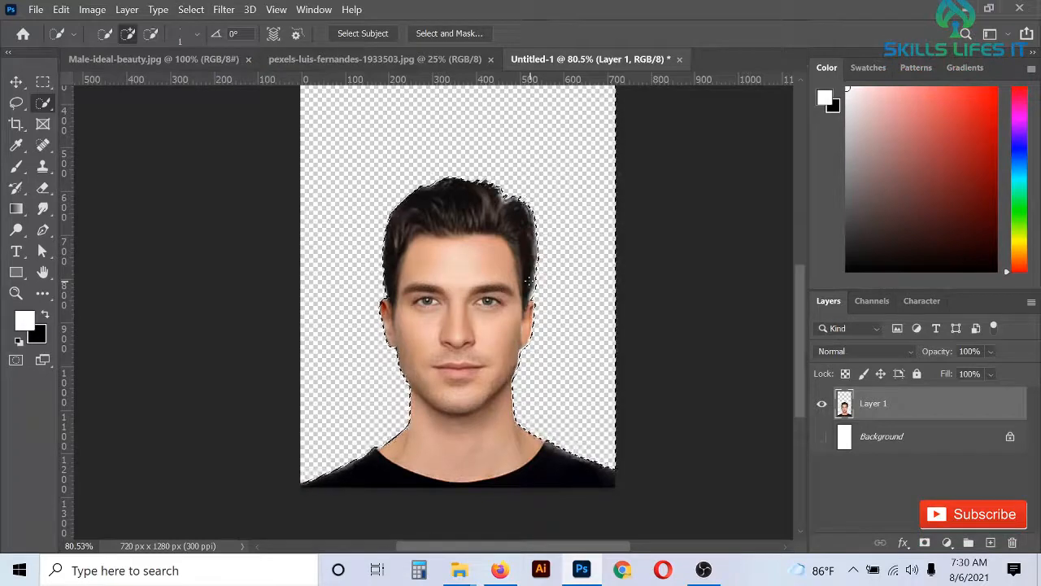
scroll(528, 291, "down", 3, "alt")
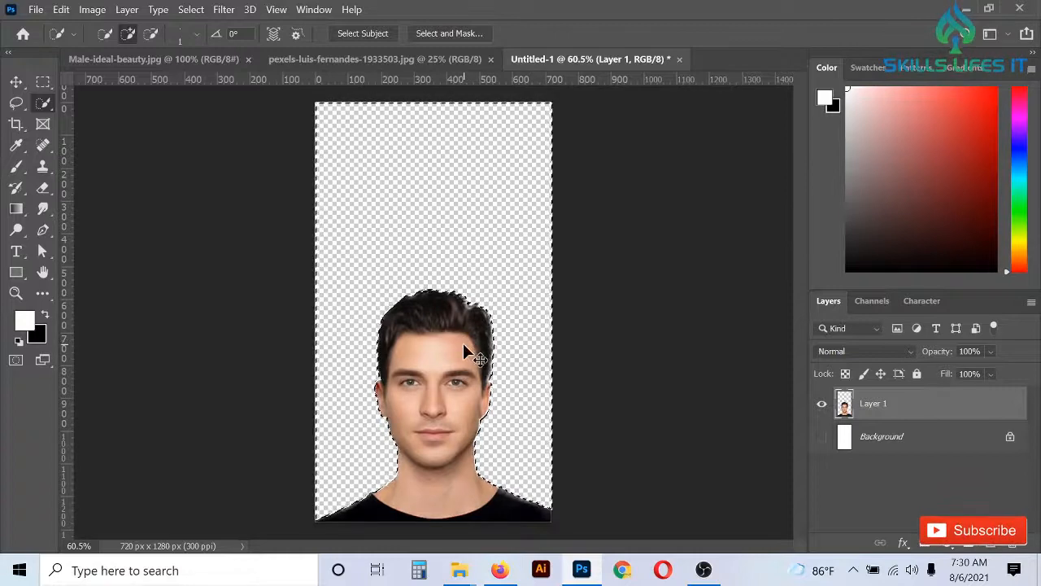
key("ctrl+d")
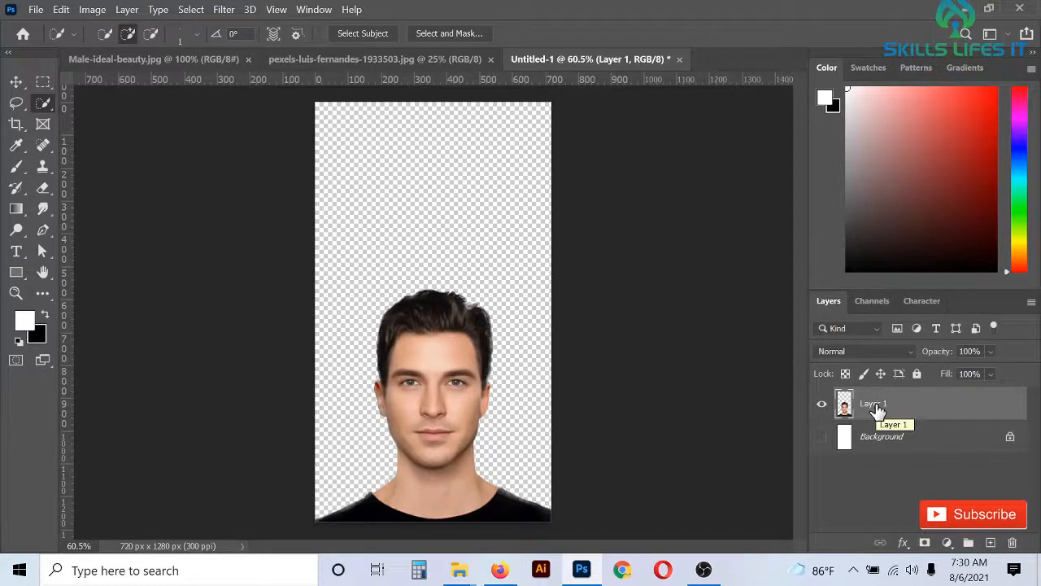
Duplicate the cut-out portrait layer and move the copy straight up into the upper part of the canvas
key("ctrl+j")
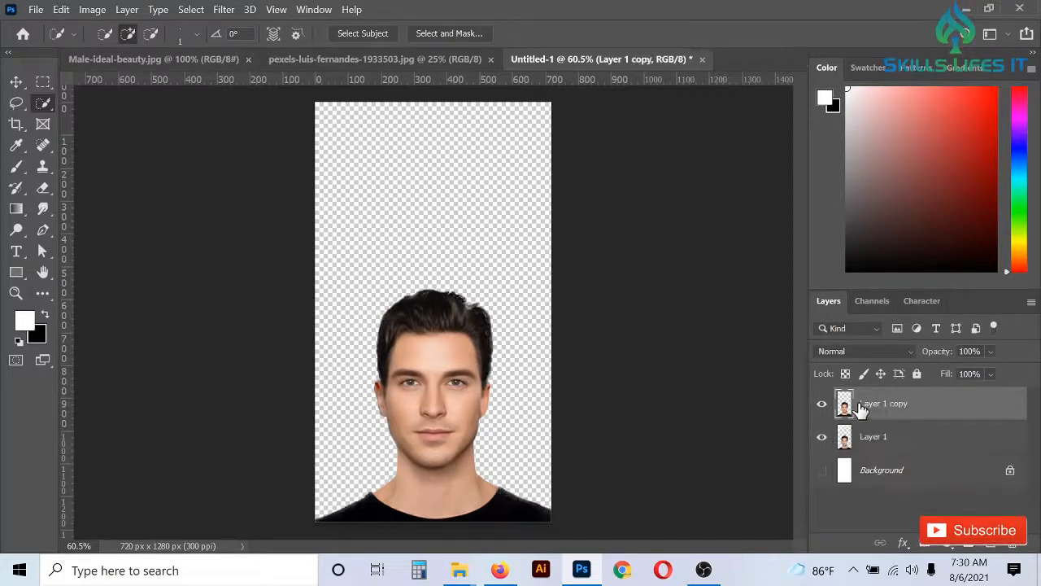
left_click(15, 80)
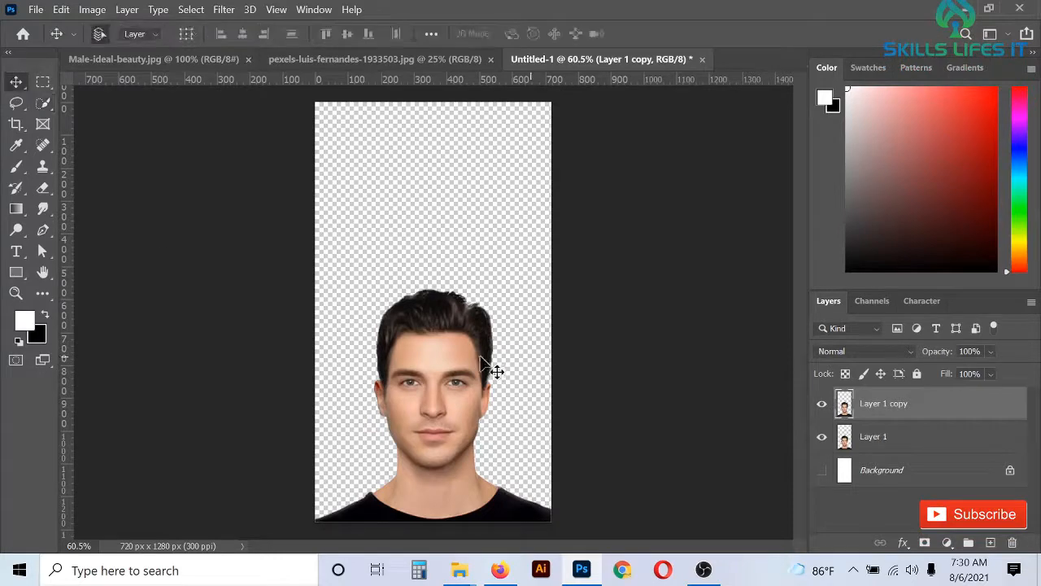
left_click_drag(461, 364, 455, 205)
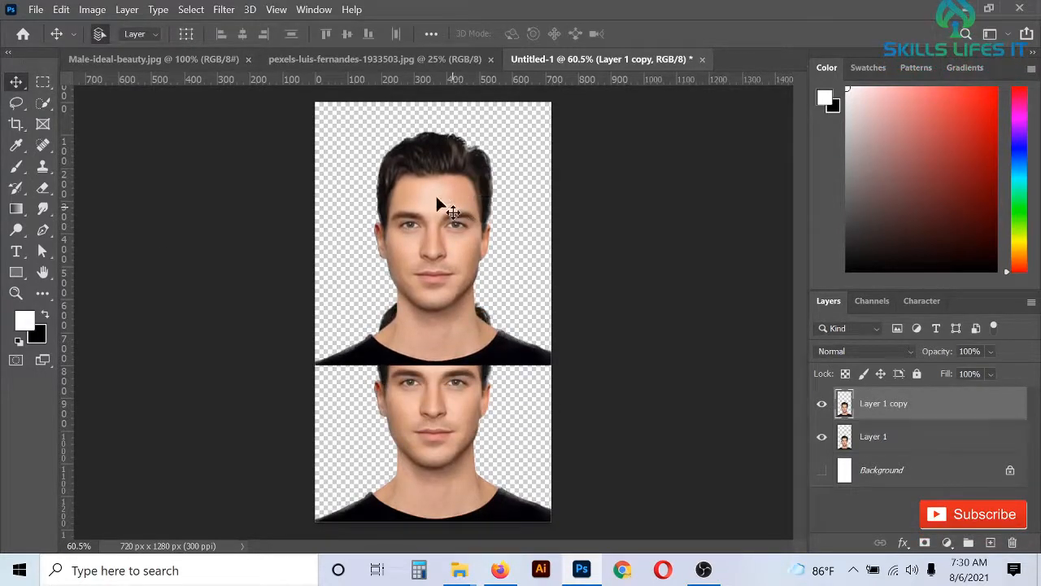
Select the hair and forehead of the upper portrait with the Rectangular Marquee, move that slice slightly up, and deselect
scroll(411, 179, "up", 2)
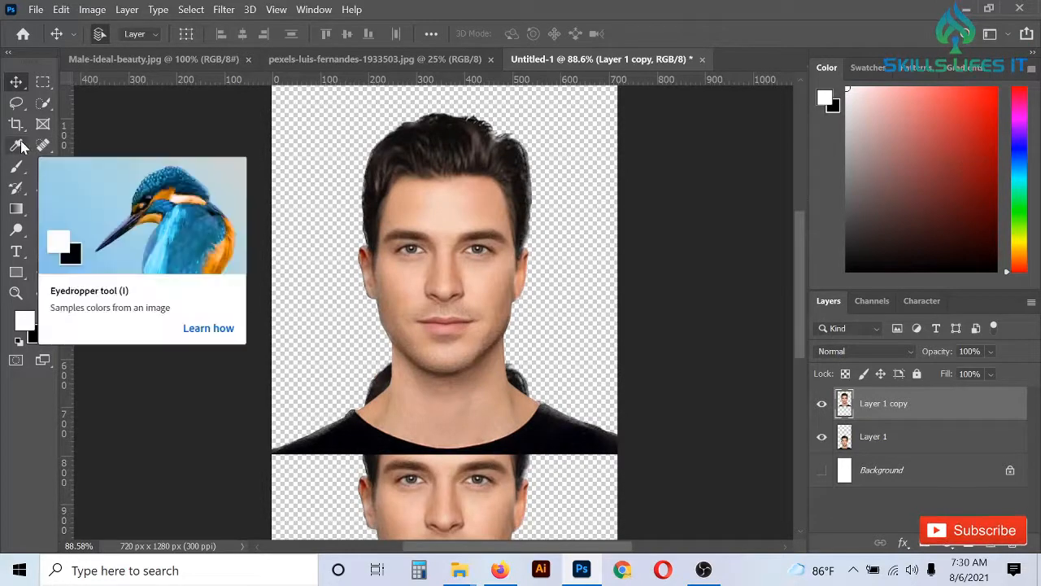
left_click(45, 83)
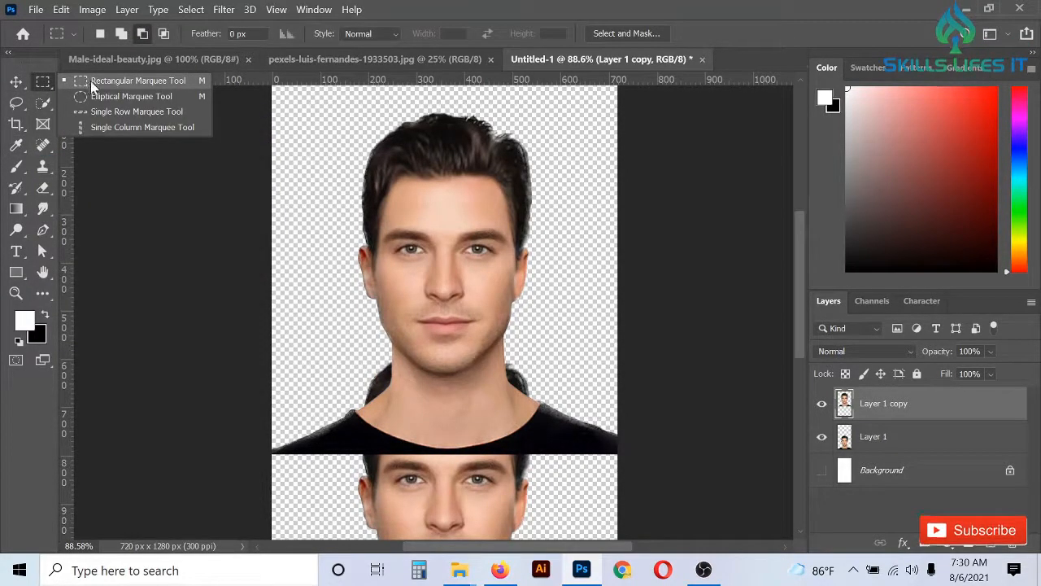
left_click(93, 84)
scroll(467, 216, "up", 1)
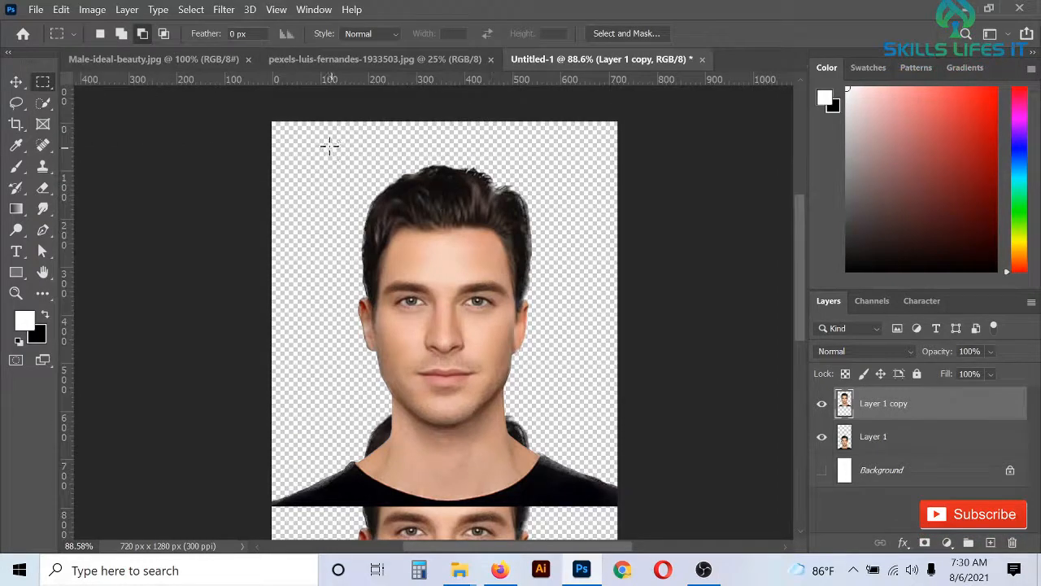
left_click_drag(329, 147, 578, 266)
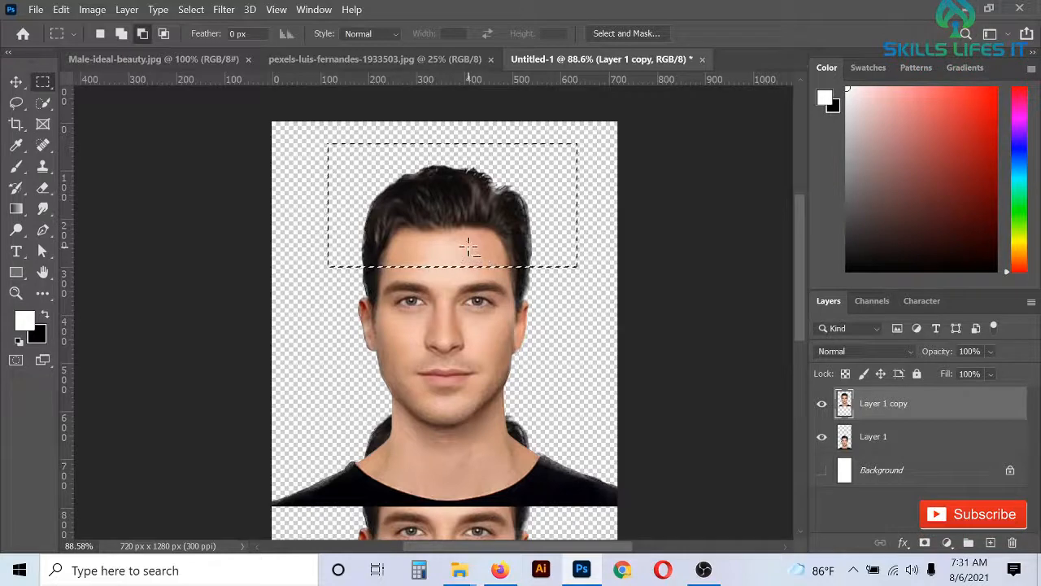
mouse_move(466, 242)
left_mouse_down()
mouse_move(466, 226)
mouse_move(465, 235)
left_mouse_up()
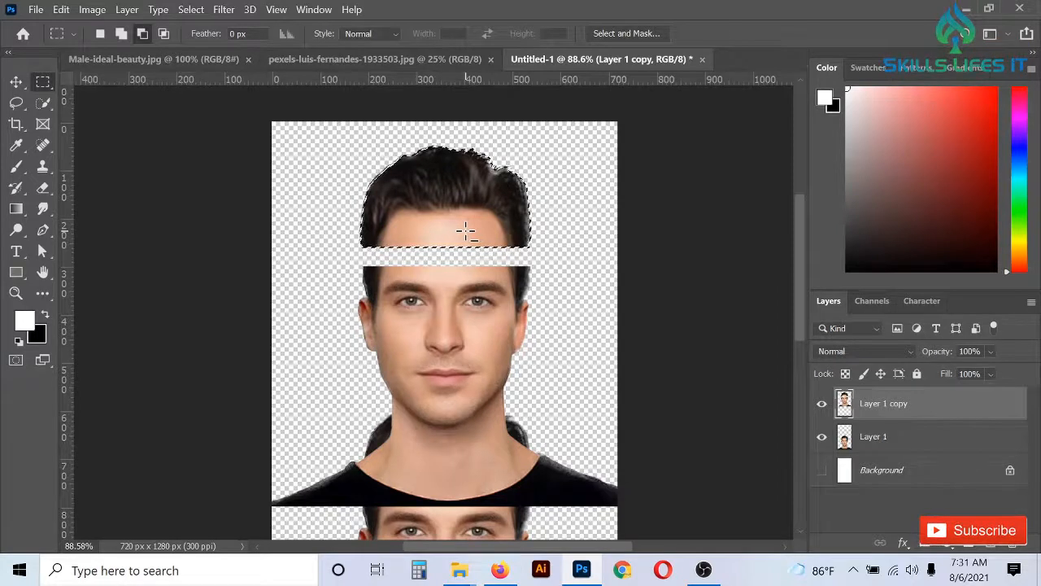
scroll(467, 232, "down", 3)
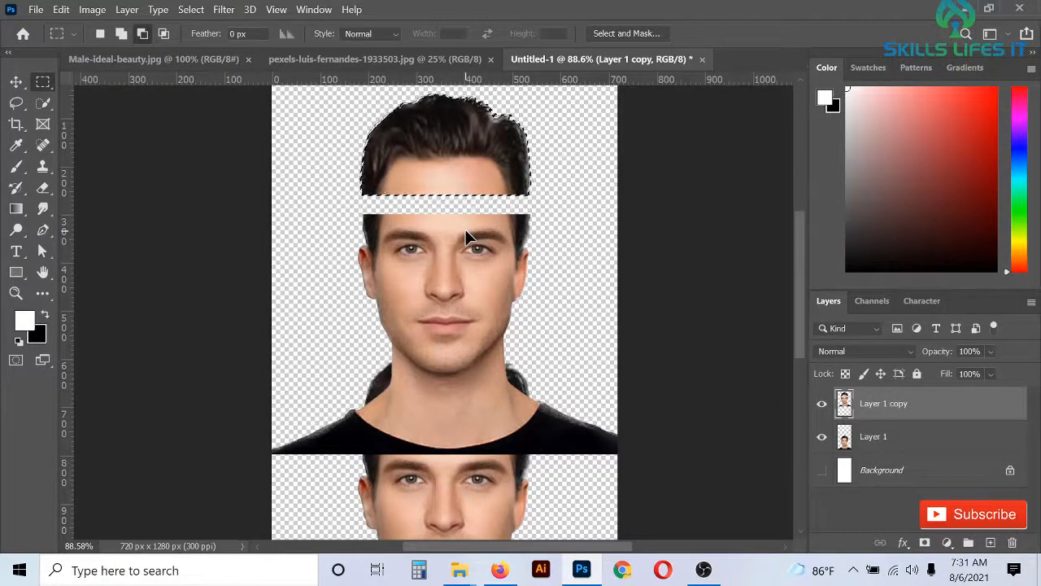
key("ctrl+d")
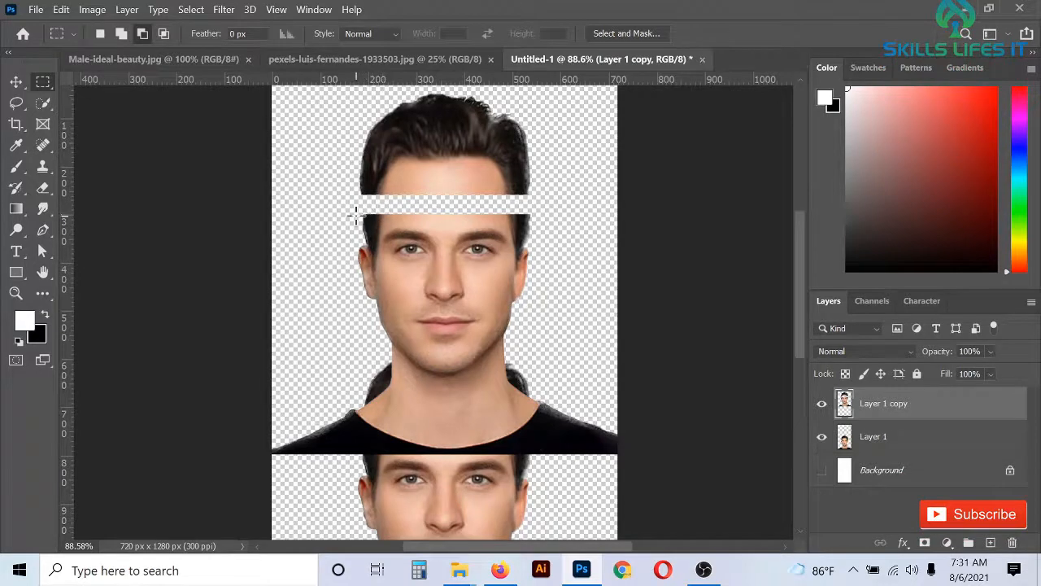
Select the upper portrait's face from eyebrows to mouth with a rectangular marquee and move that slice slightly up
left_click_drag(352, 213, 568, 336)
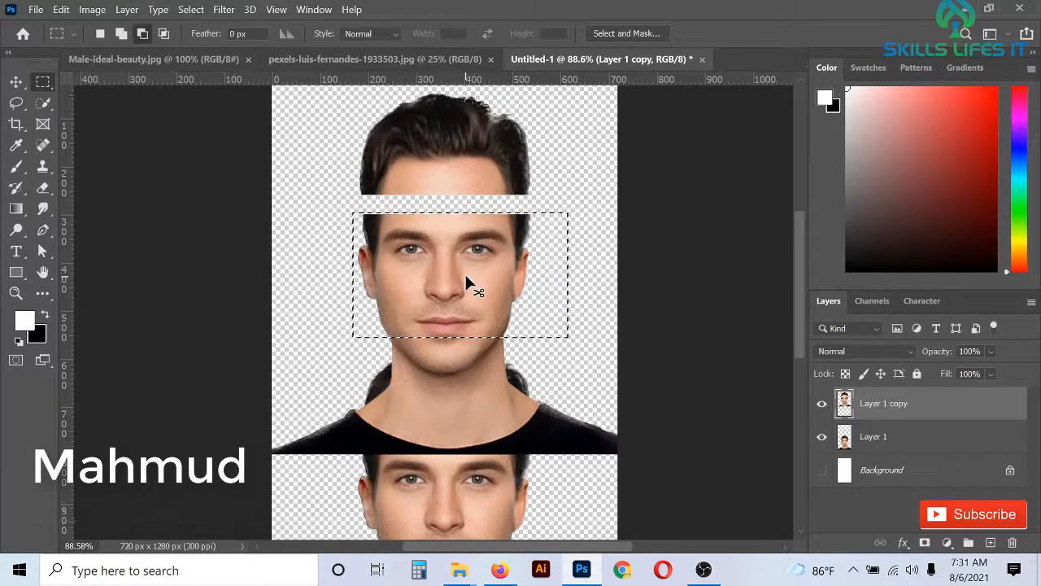
left_click_drag(465, 272, 463, 263)
scroll(465, 272, "down", 3)
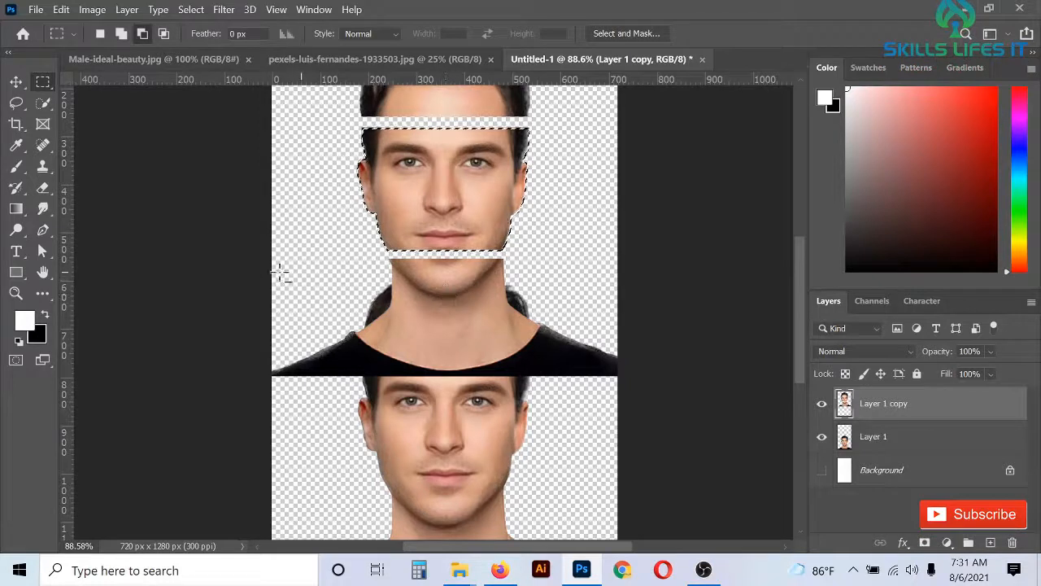
Clear the face selection, then marquee the chin, neck and shoulders of the upper portrait and delete them from Layer 1 copy
left_click_drag(269, 251, 639, 391)
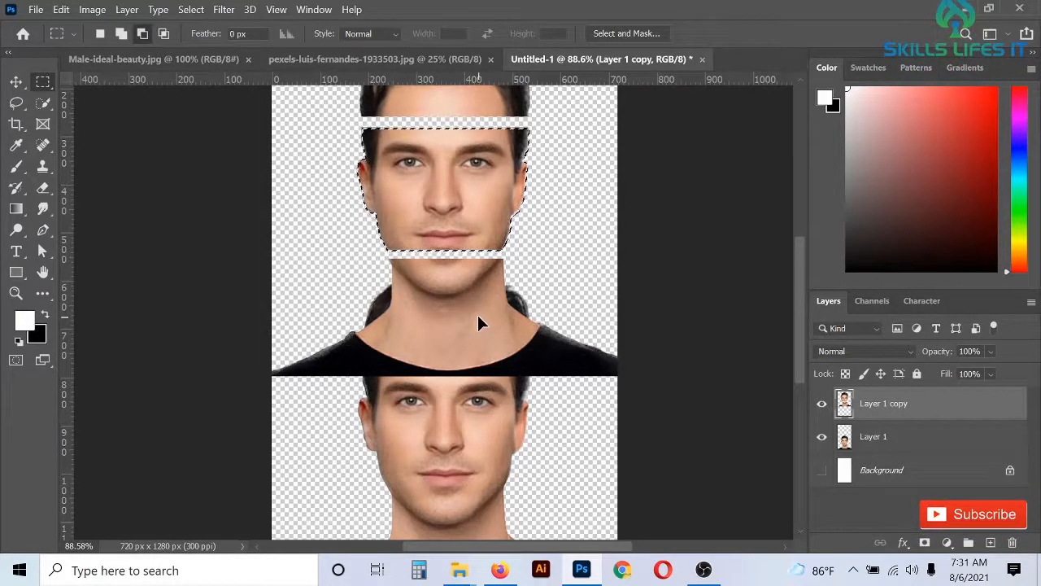
key("ctrl+d")
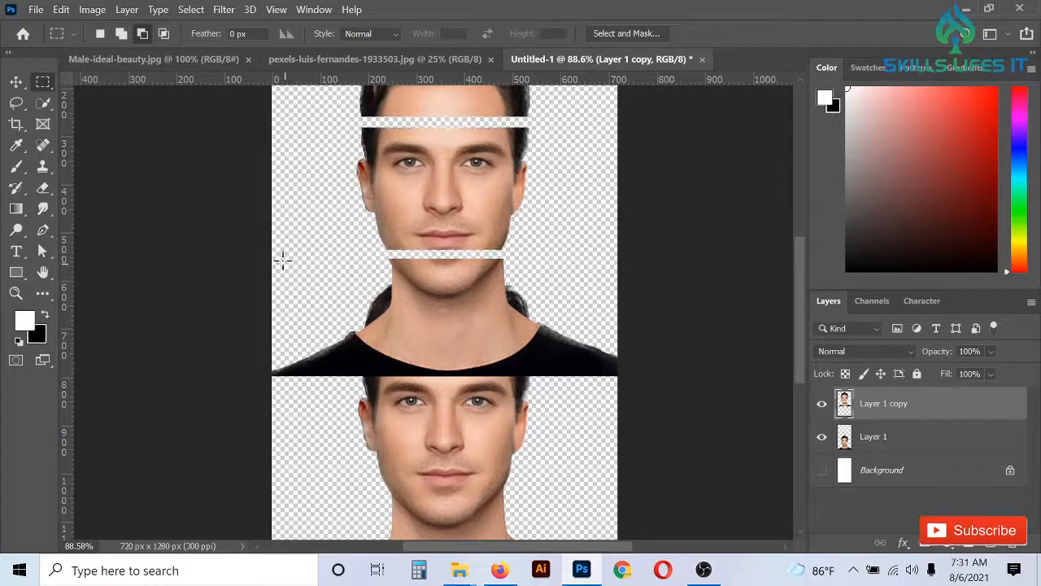
left_click_drag(294, 260, 628, 399)
key("Delete")
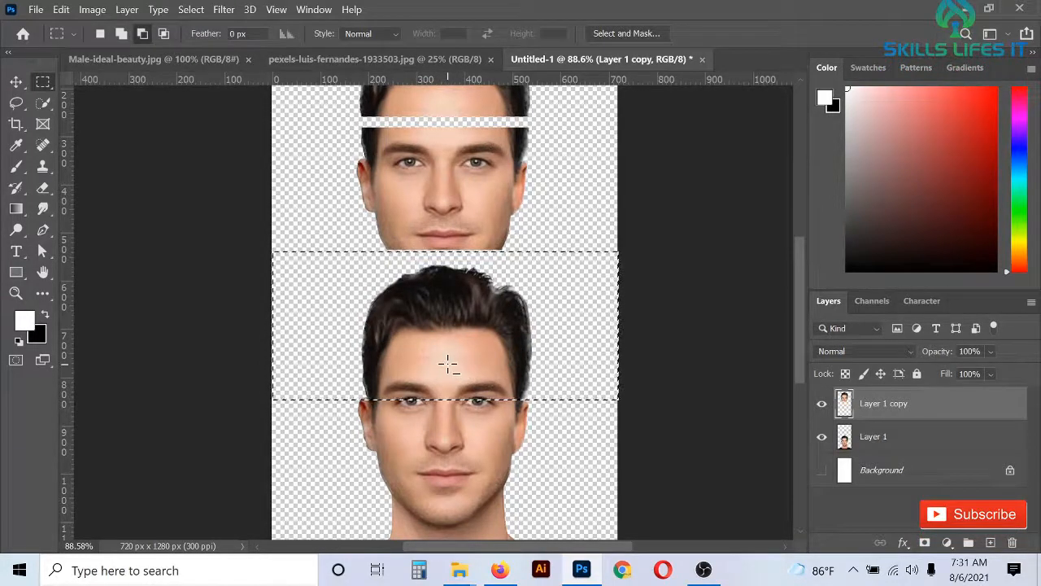
On Layer 1, marquee the lower portrait from the hair down to just below the mouth, delete that area, and deselect
left_click(930, 447)
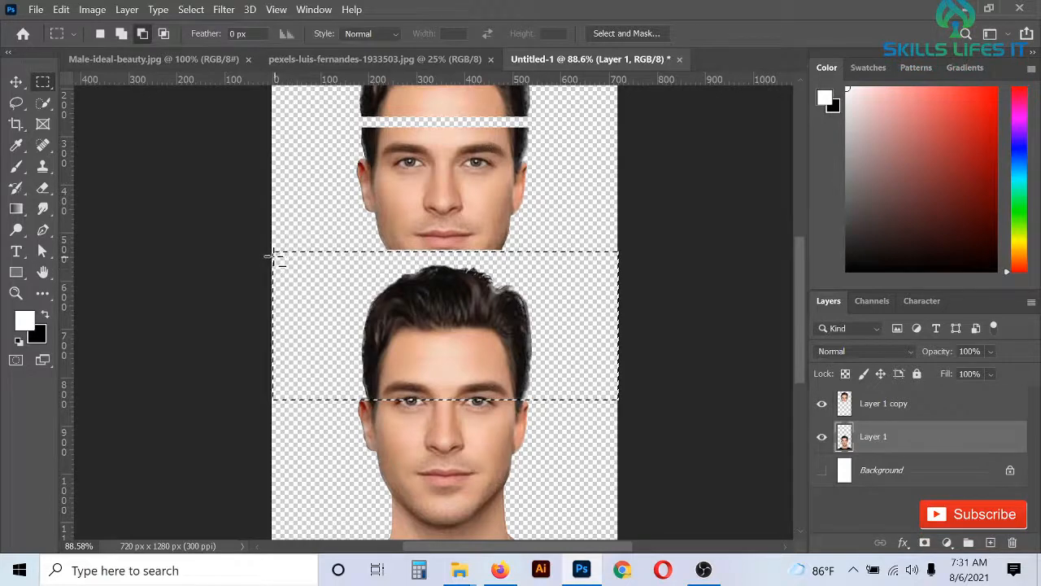
left_click_drag(306, 282, 622, 490)
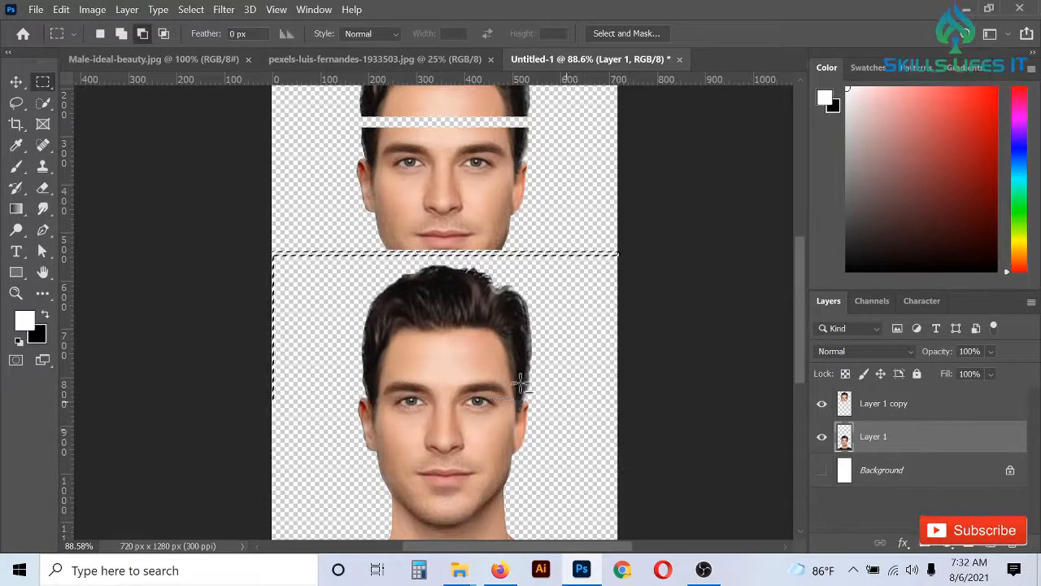
scroll(521, 383, "down", 2)
key("ctrl+d")
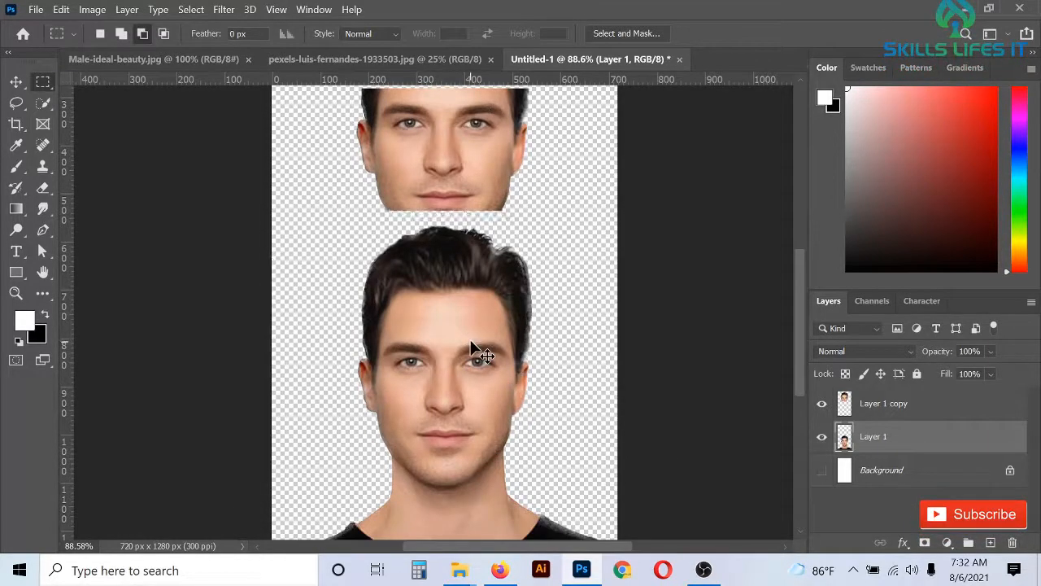
left_click_drag(295, 232, 611, 450)
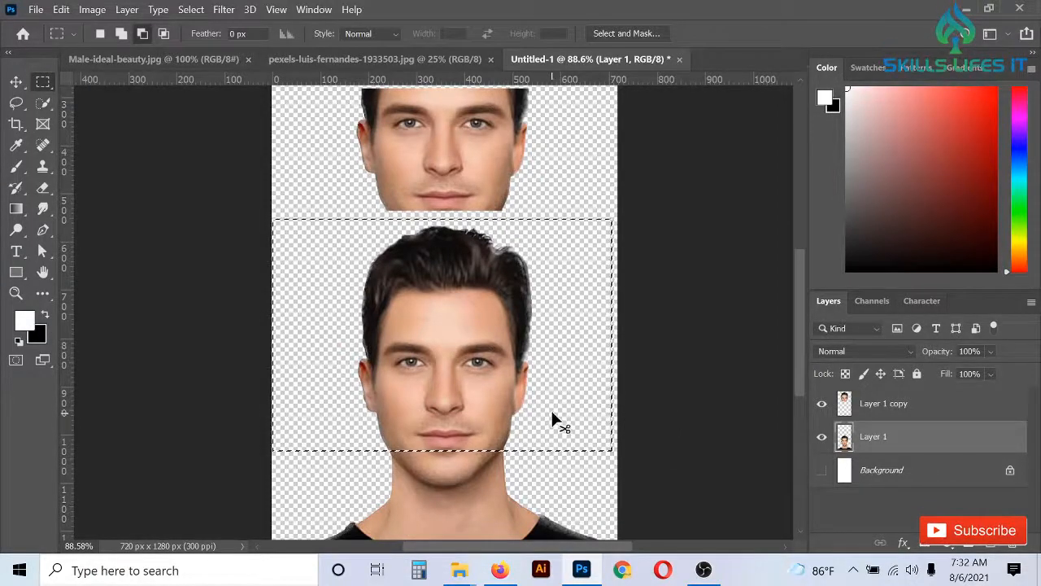
key("Delete")
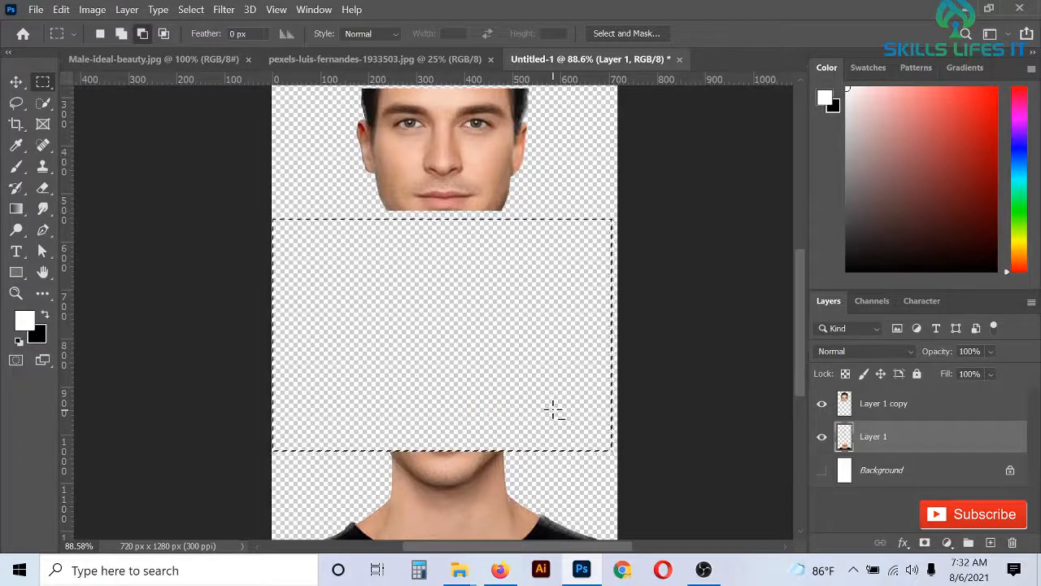
scroll(559, 398, "down", 2)
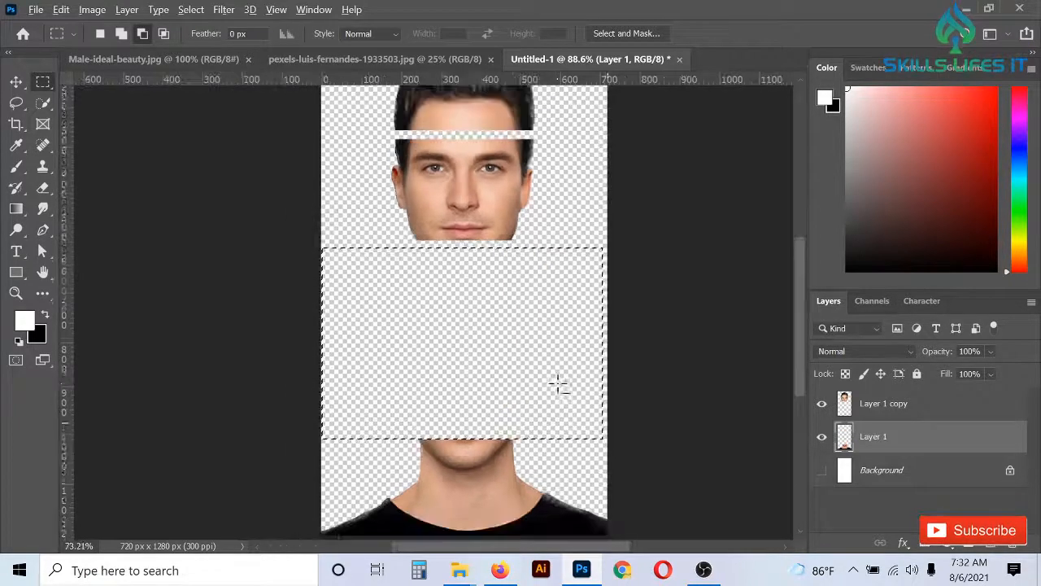
key("v")
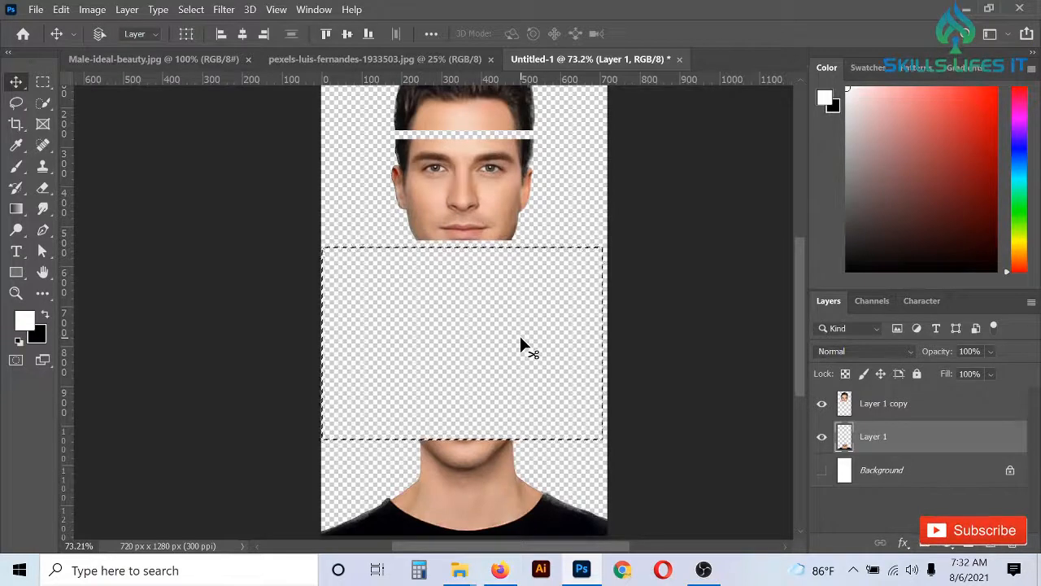
key("ctrl+d")
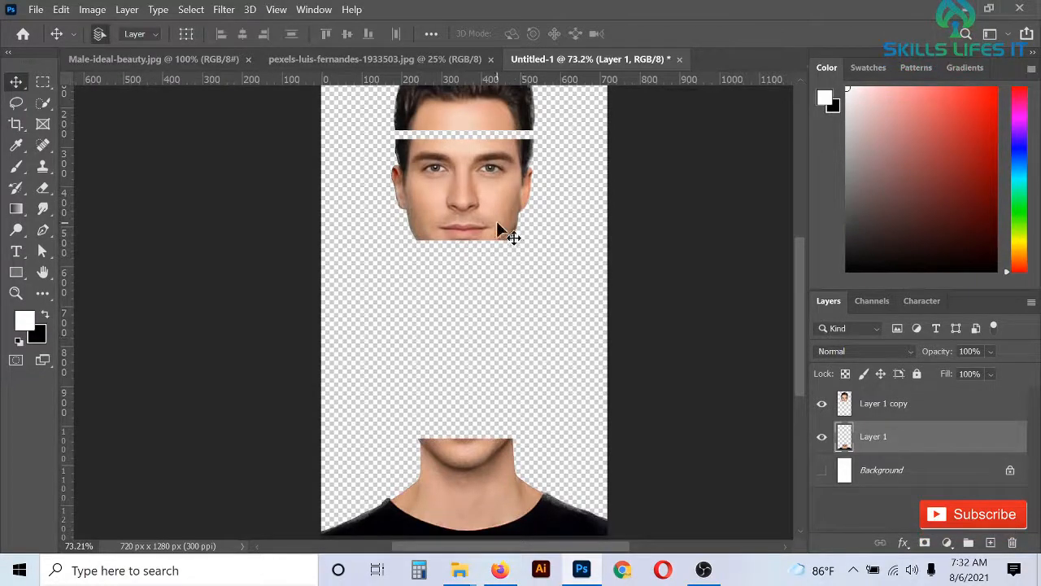
Move the sliced head on Layer 1 copy down over the neck, leaving a gap between the mouth slice and the chin
left_click_drag(496, 228, 503, 407)
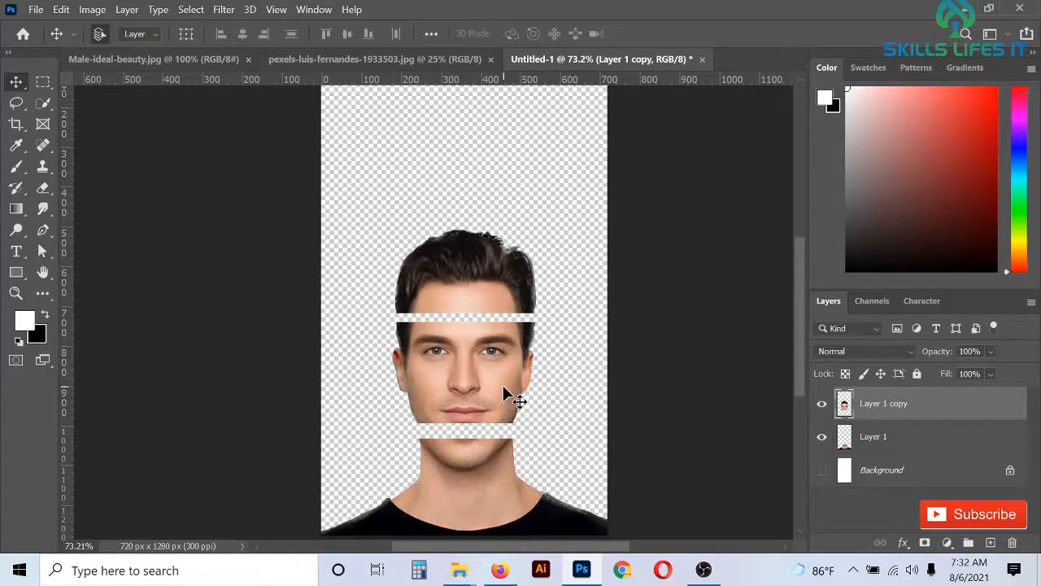
scroll(503, 431, "up", 2)
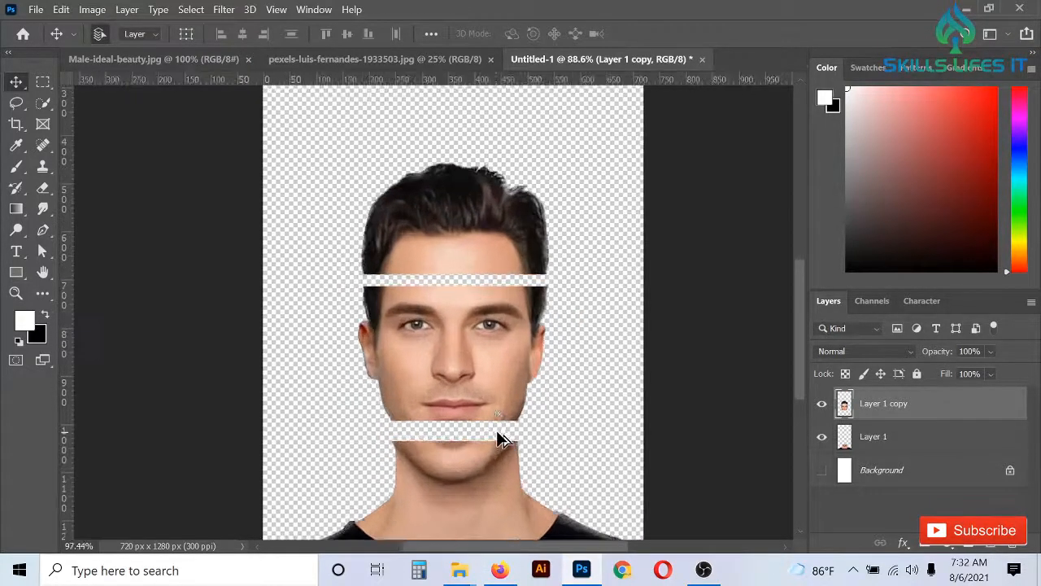
left_click_drag(495, 405, 499, 380)
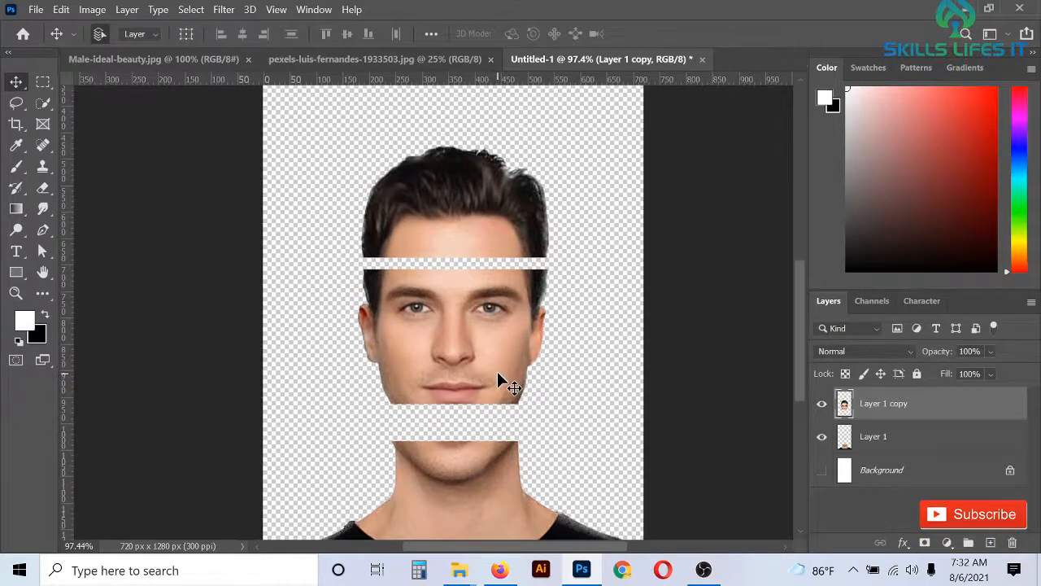
Select the hair and forehead slice with the Rectangular Marquee, move it up to widen the gap above the eyebrows, and deselect
scroll(499, 380, "down", 2)
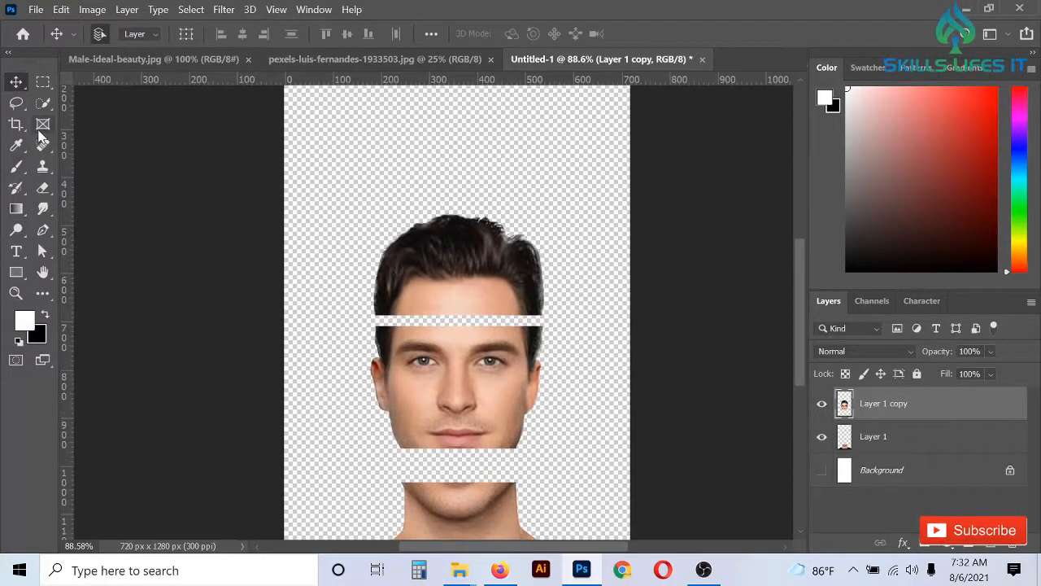
left_click(43, 83)
left_click_drag(334, 195, 568, 319)
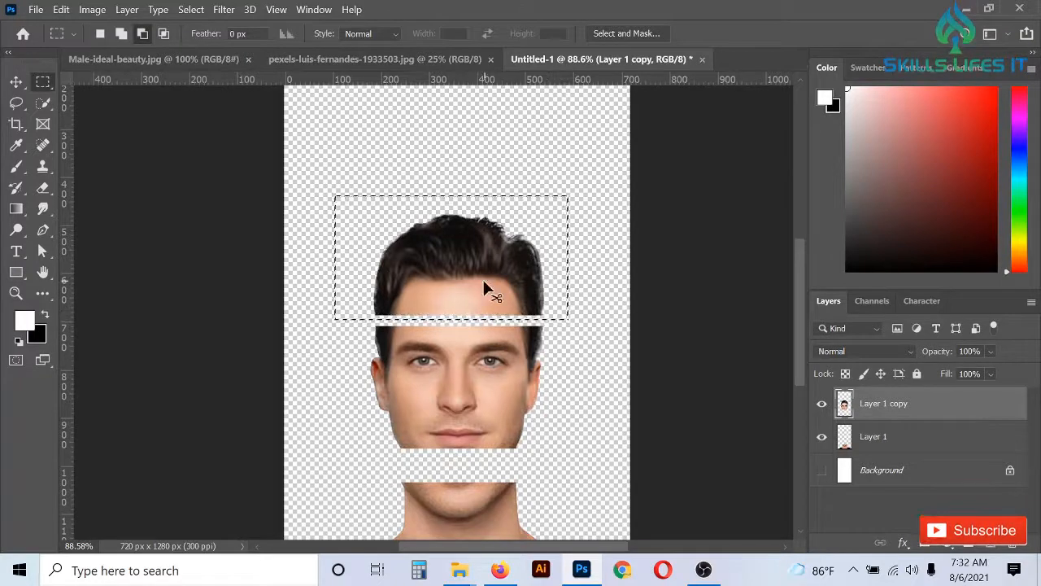
left_click_drag(483, 278, 480, 238)
left_click_drag(480, 241, 478, 250)
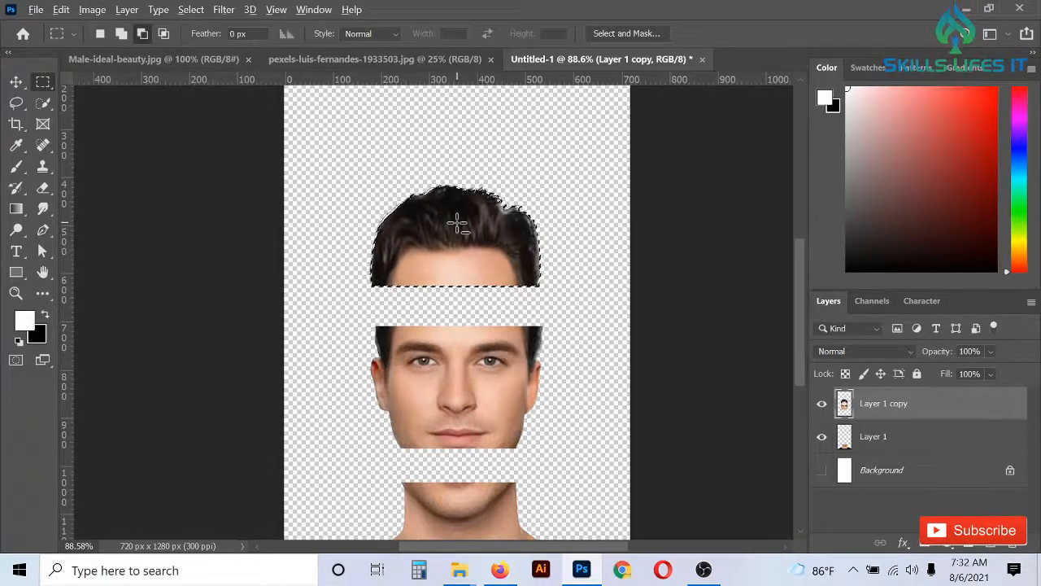
scroll(457, 222, "down", 3)
scroll(494, 297, "up", 3)
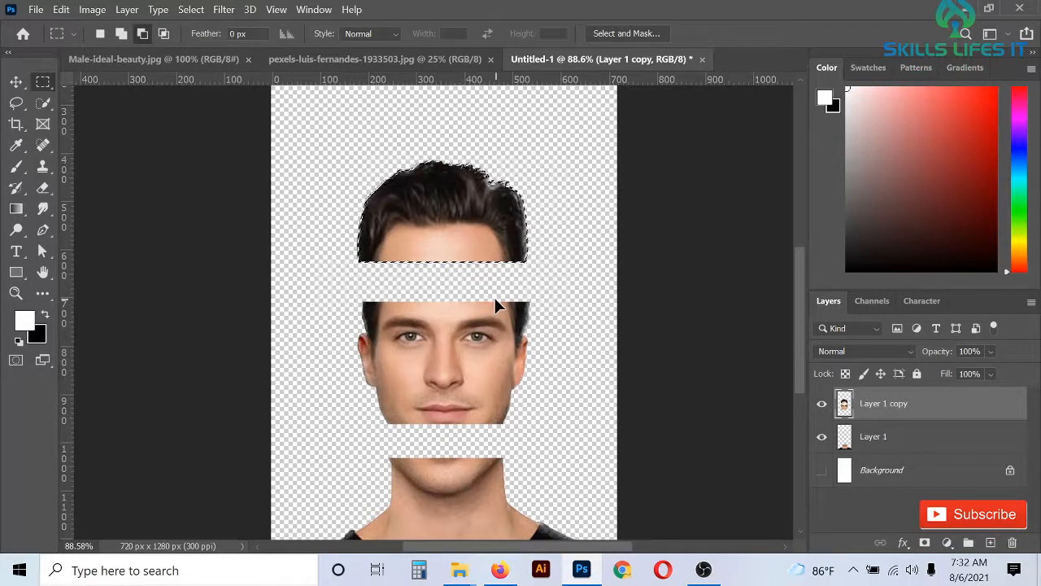
key("ctrl+d")
Select one pixel row along the bottom edge of the forehead slice with the Single Row Marquee tool
scroll(497, 305, "down", 2)
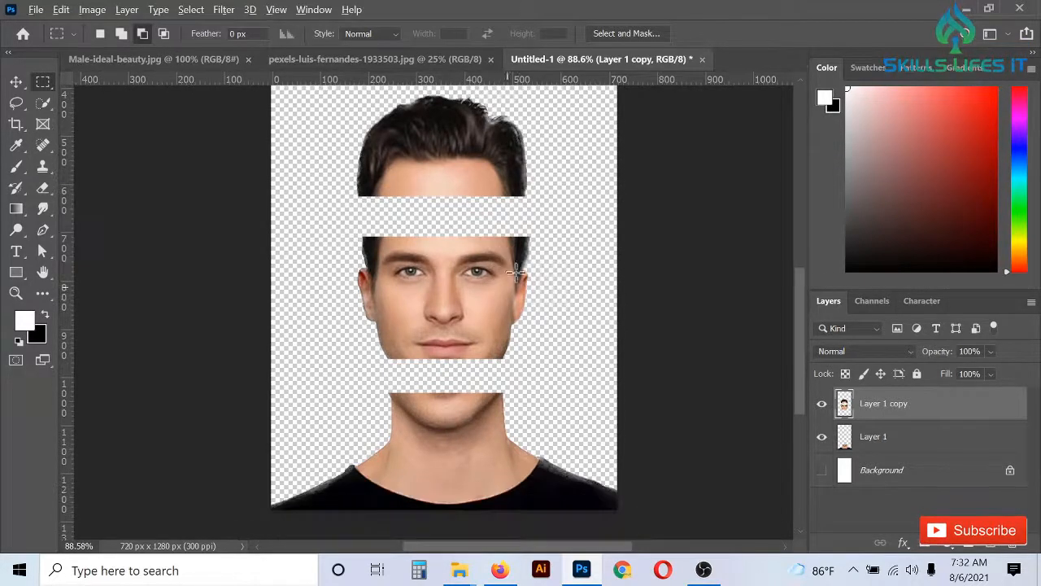
scroll(515, 271, "up", 2)
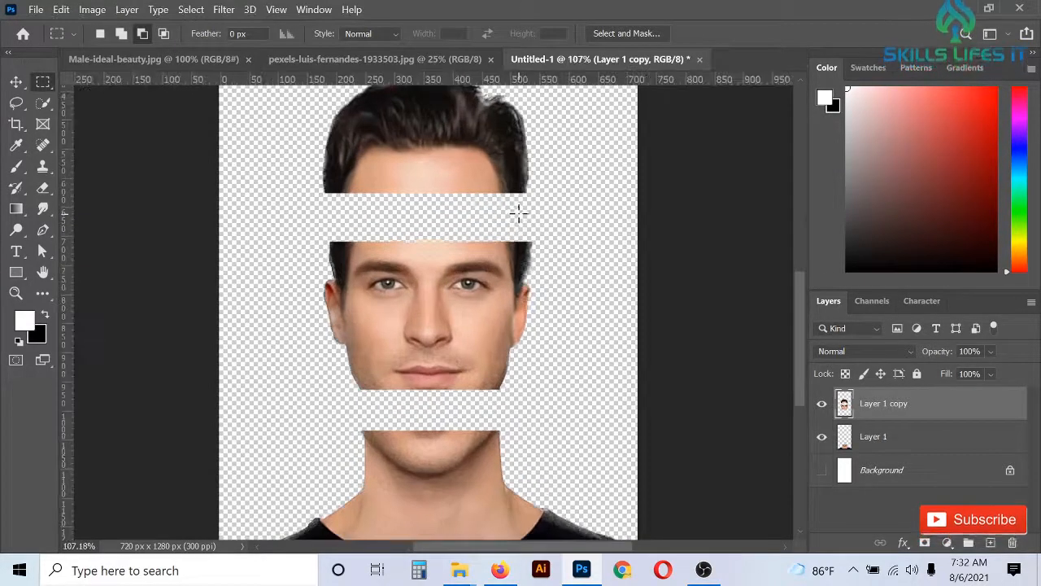
right_click(37, 84)
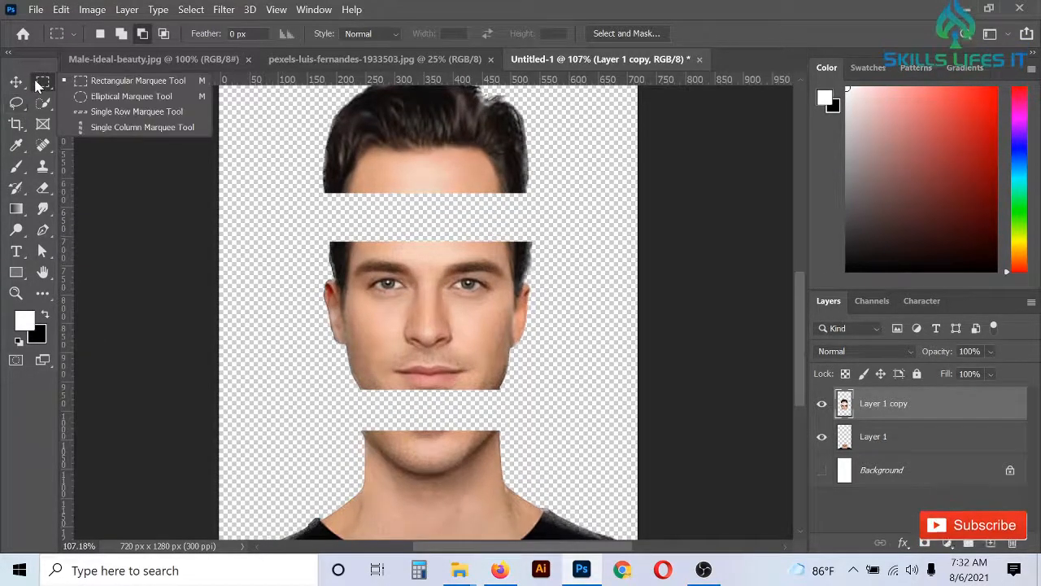
left_click(135, 112)
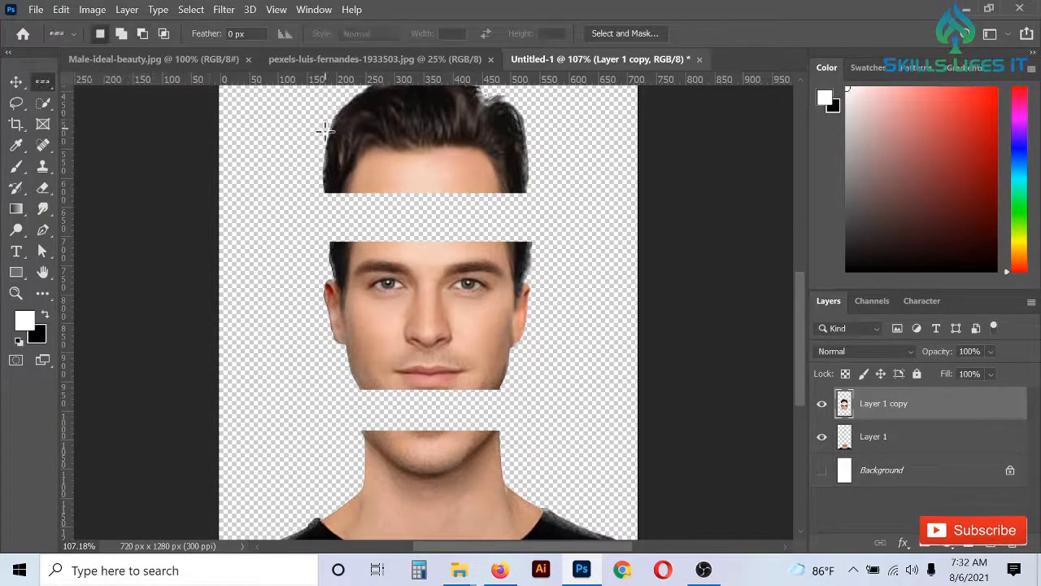
scroll(326, 159, "up", 1)
left_click_drag(439, 214, 439, 196)
scroll(439, 197, "up", 5)
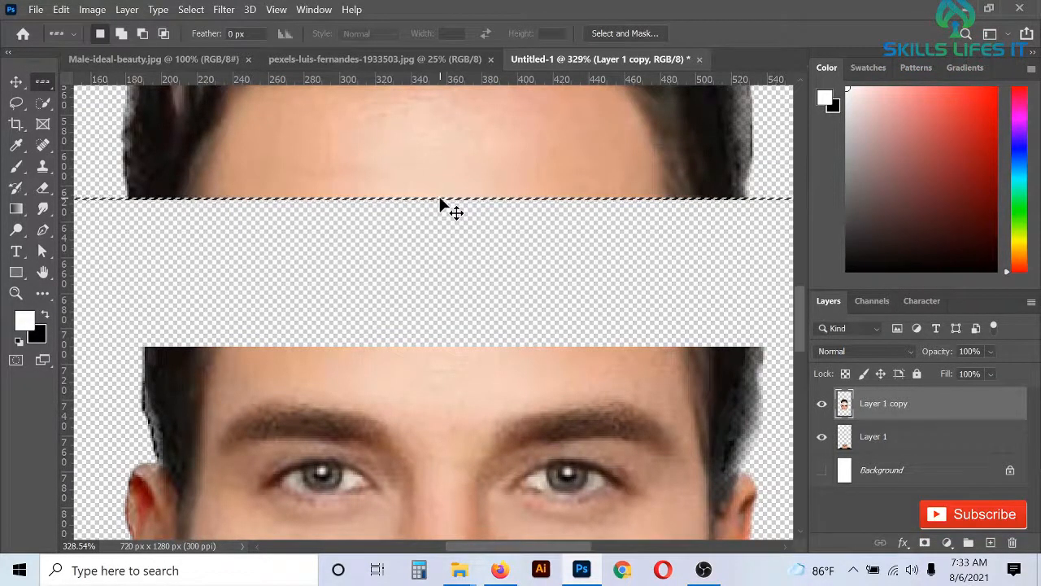
Free-transform the forehead pixel row to 8400% height so it fills the gap down to the face slice, and deselect
key("ctrl+t")
scroll(443, 198, "up", 2)
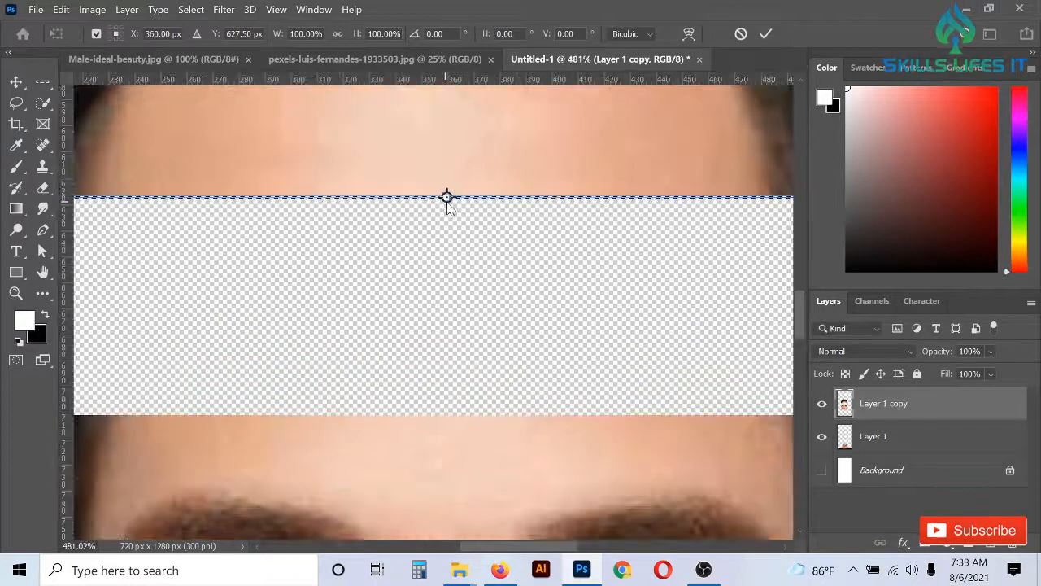
left_click_drag(447, 198, 453, 418)
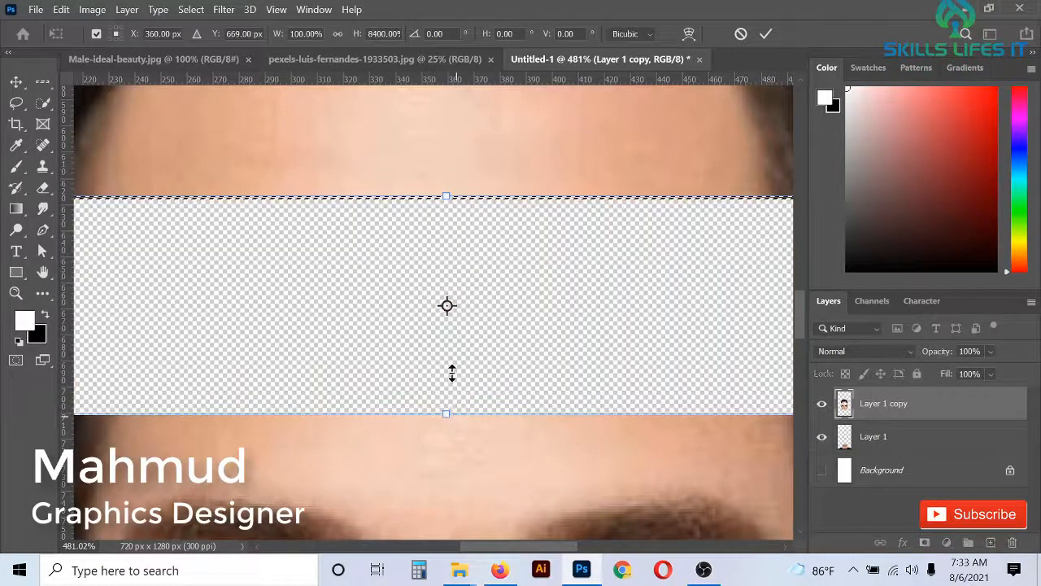
scroll(443, 291, "down", 2)
scroll(444, 291, "down", 3)
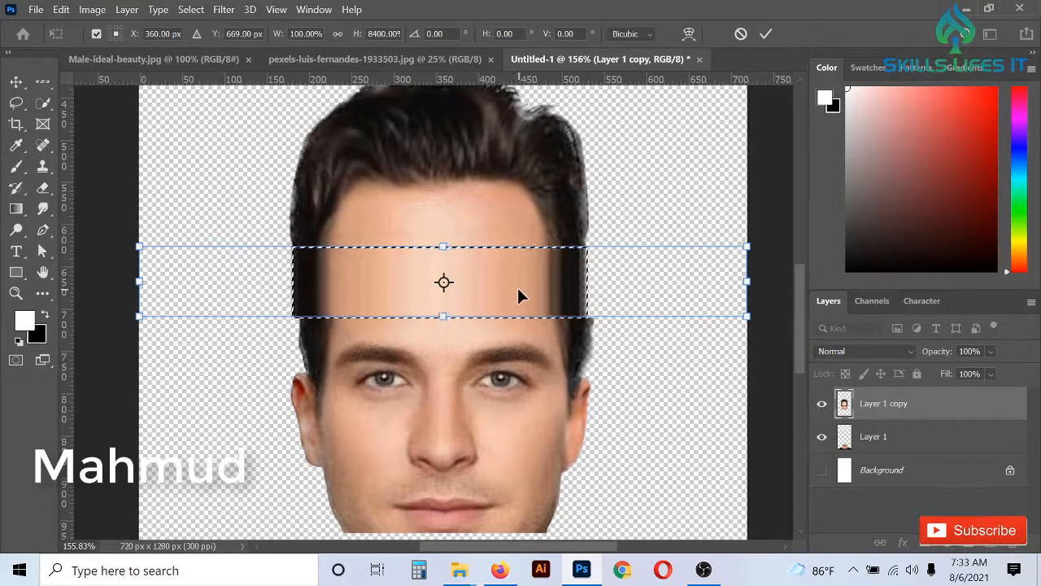
scroll(428, 257, "down", 2)
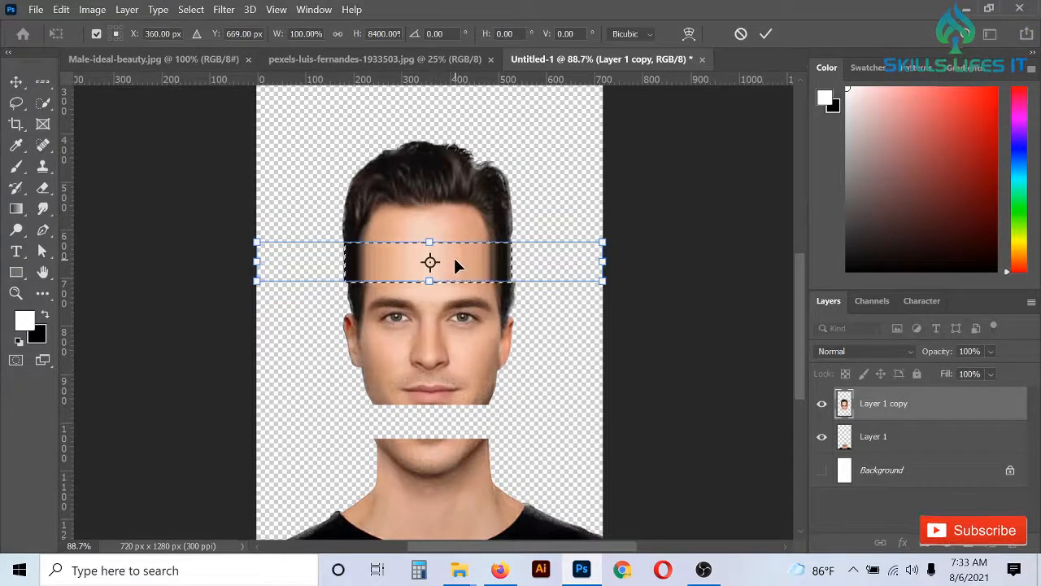
key("Return")
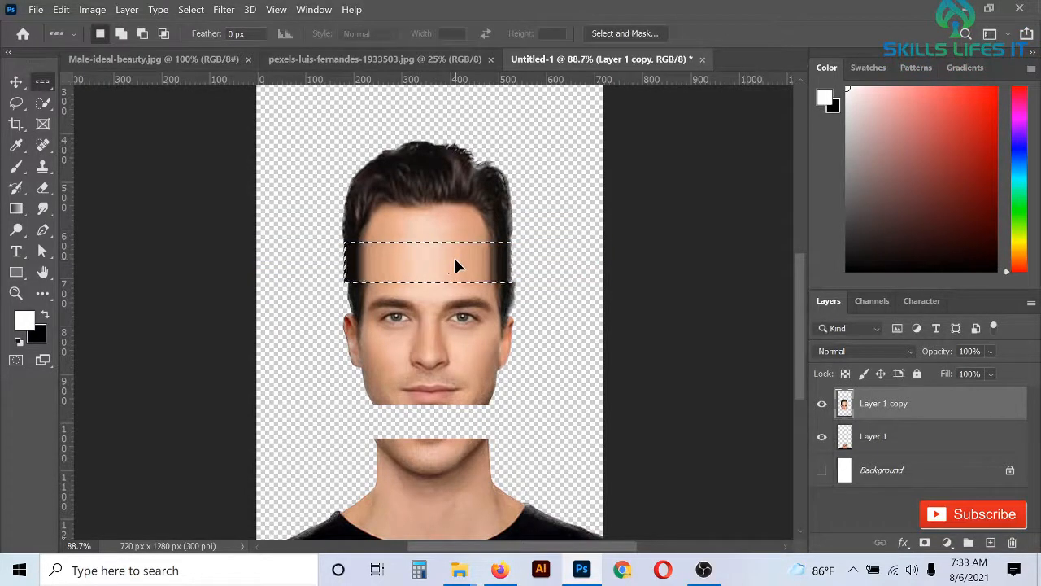
key("ctrl+d")
Select a single pixel row along the bottom edge of the face slice, just below the mouth
scroll(455, 264, "down", 3)
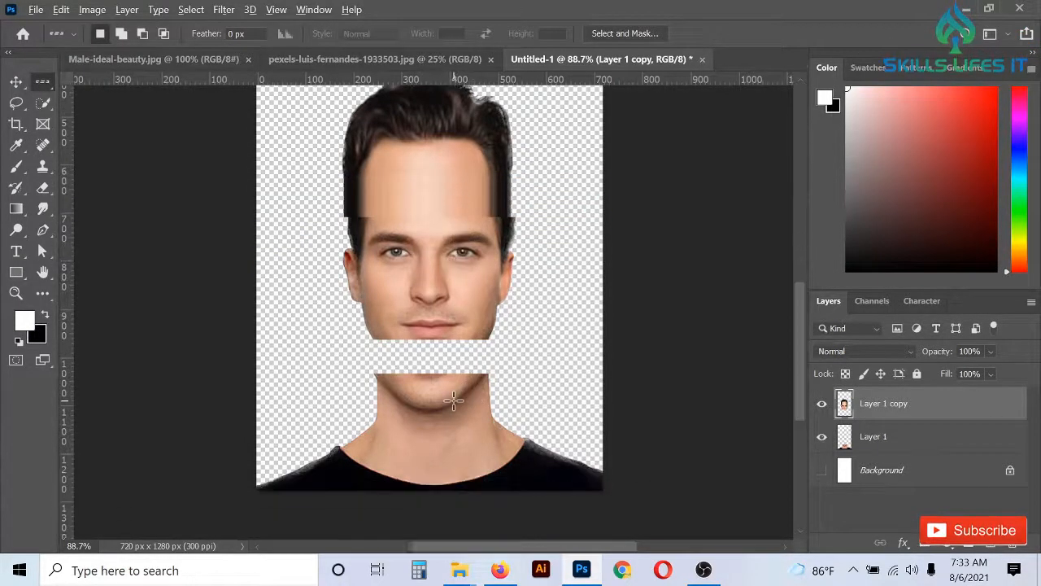
scroll(453, 398, "up", 4)
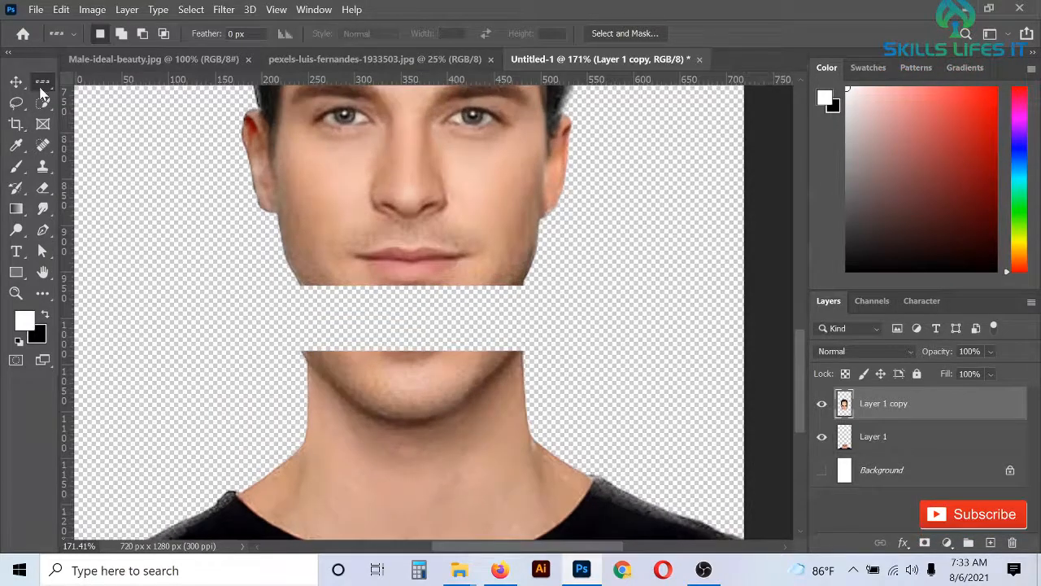
scroll(255, 275, "down", 1)
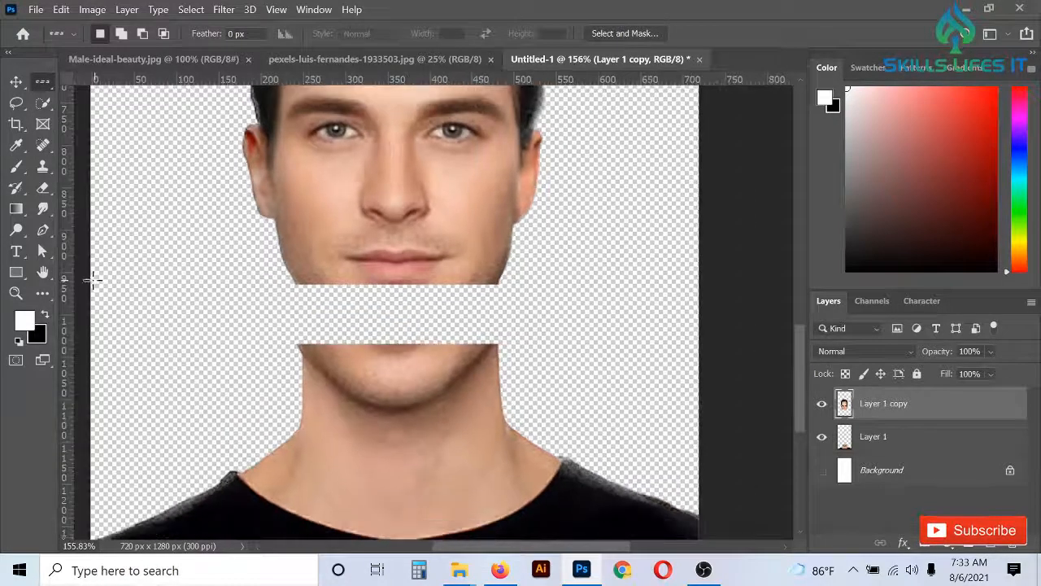
left_click_drag(91, 282, 449, 282)
scroll(385, 301, "up", 3)
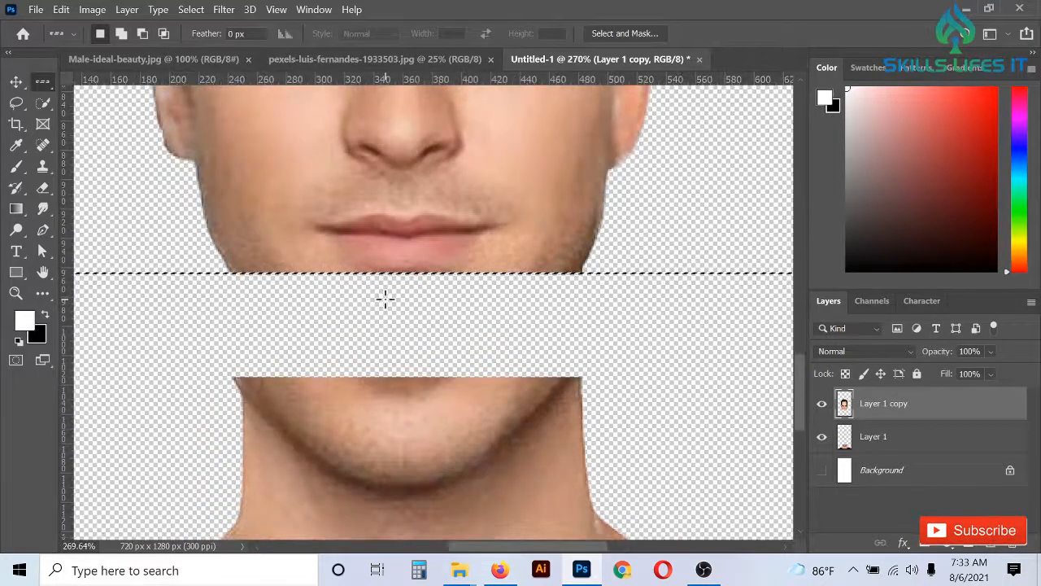
Free-transform the pixel row below the mouth to 7200% height so it fills the gap down to the chin, and deselect
key("ctrl+t")
scroll(407, 300, "up", 2)
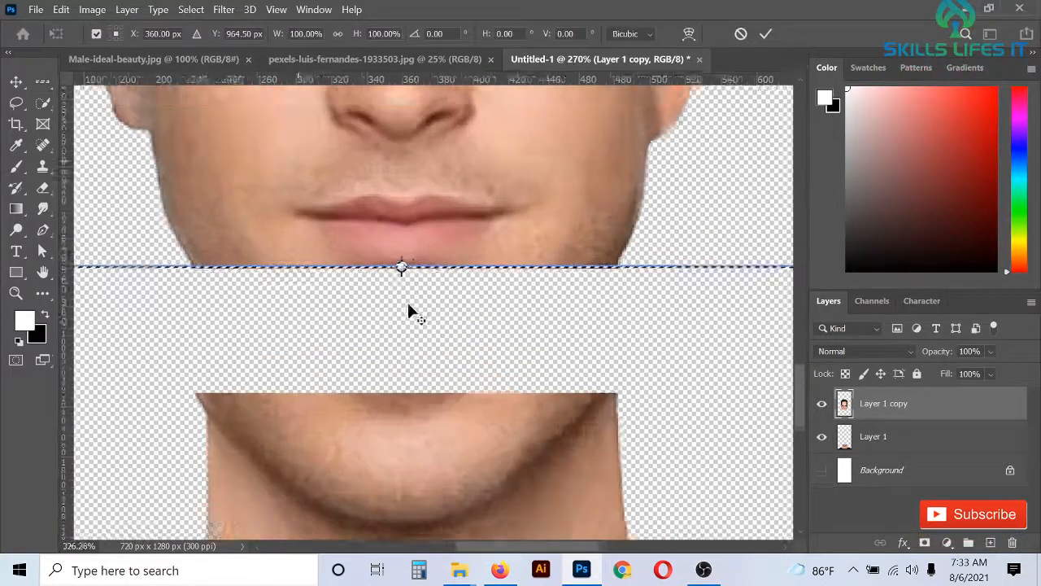
left_click_drag(400, 262, 404, 402)
scroll(431, 318, "down", 5)
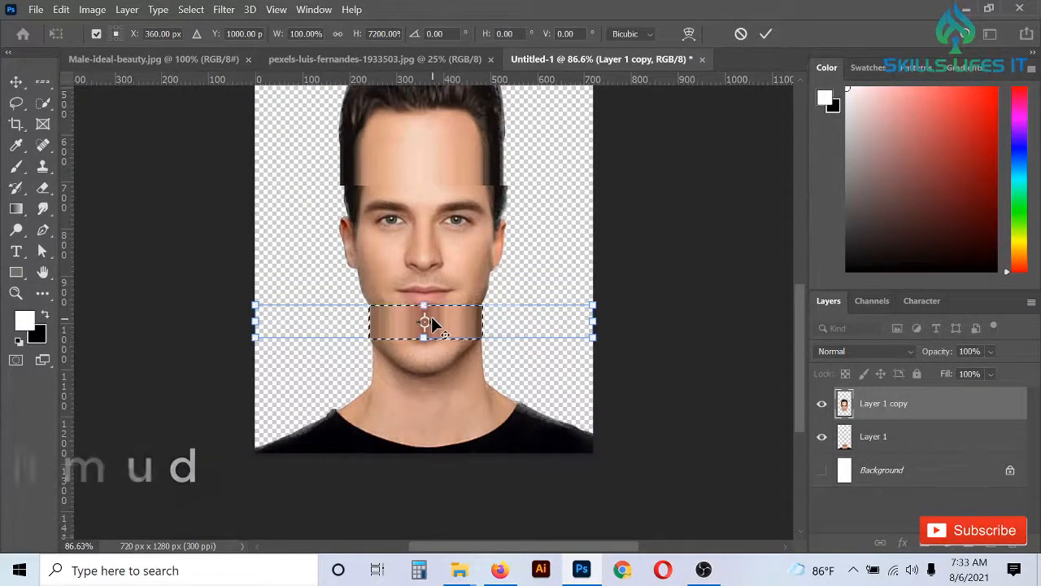
key("Return")
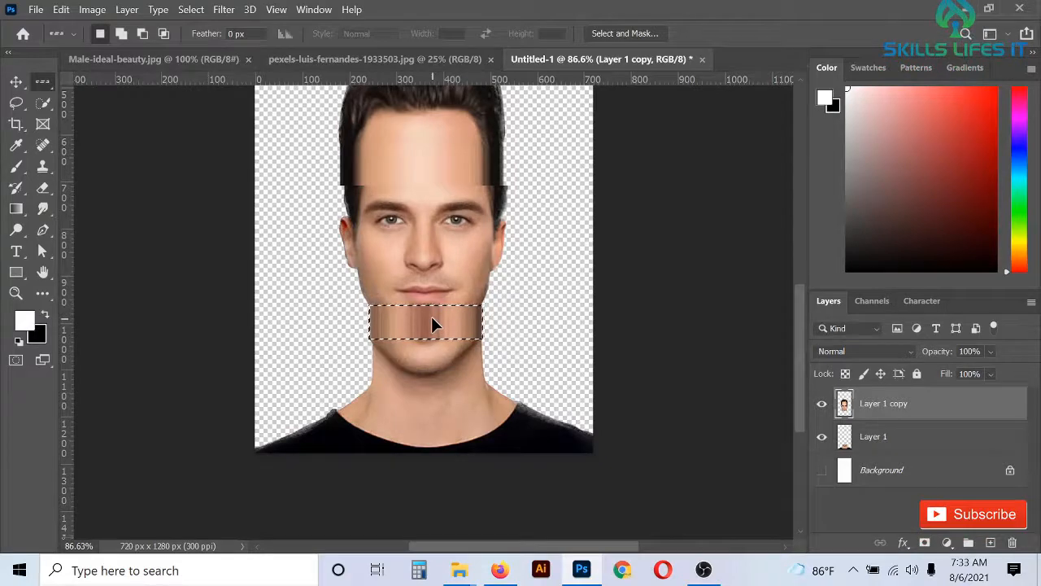
key("ctrl+d")
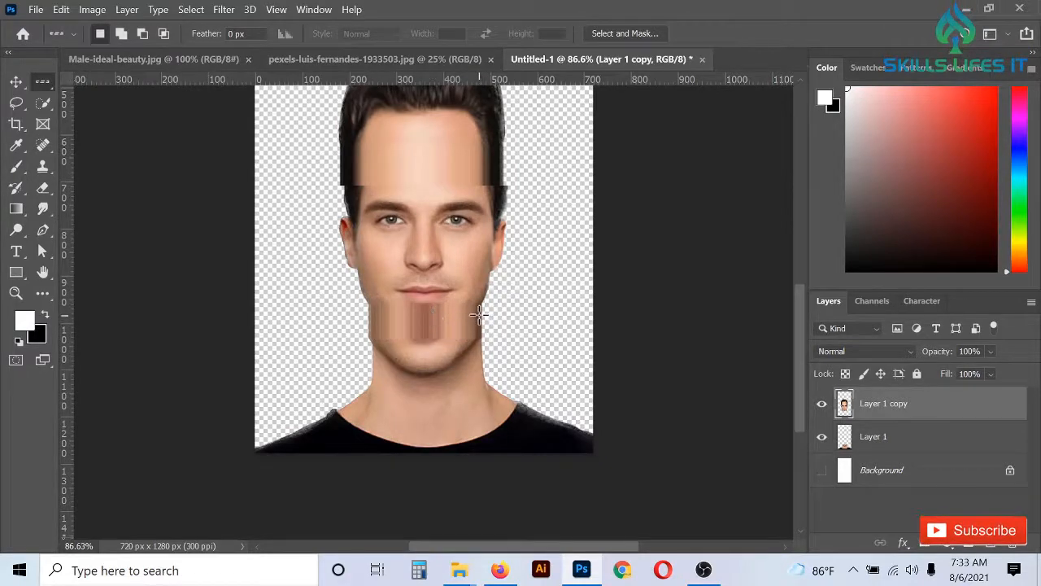
scroll(478, 312, "down", 2)
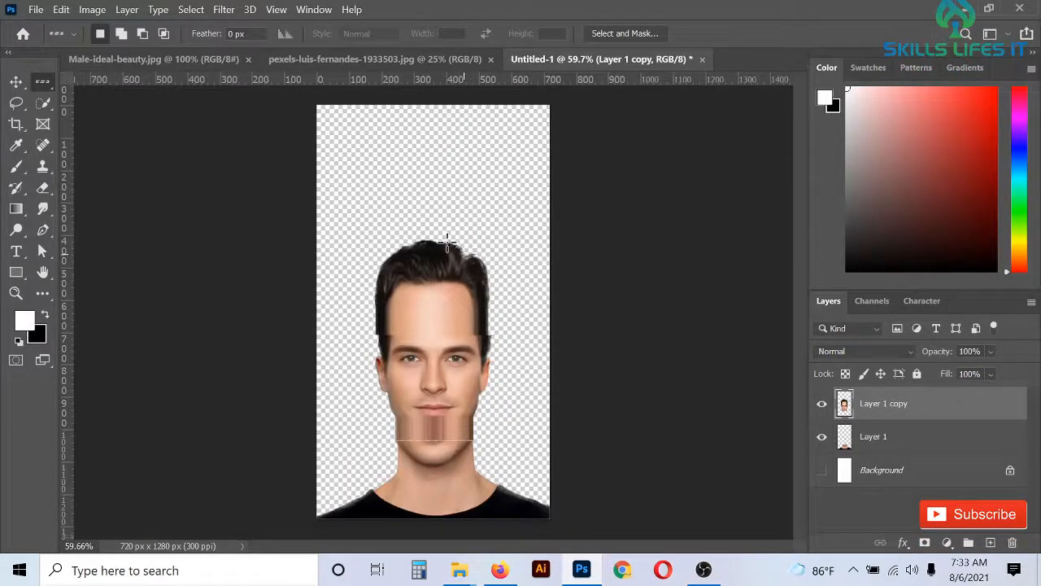
scroll(417, 200, "down", 1)
left_click(17, 82)
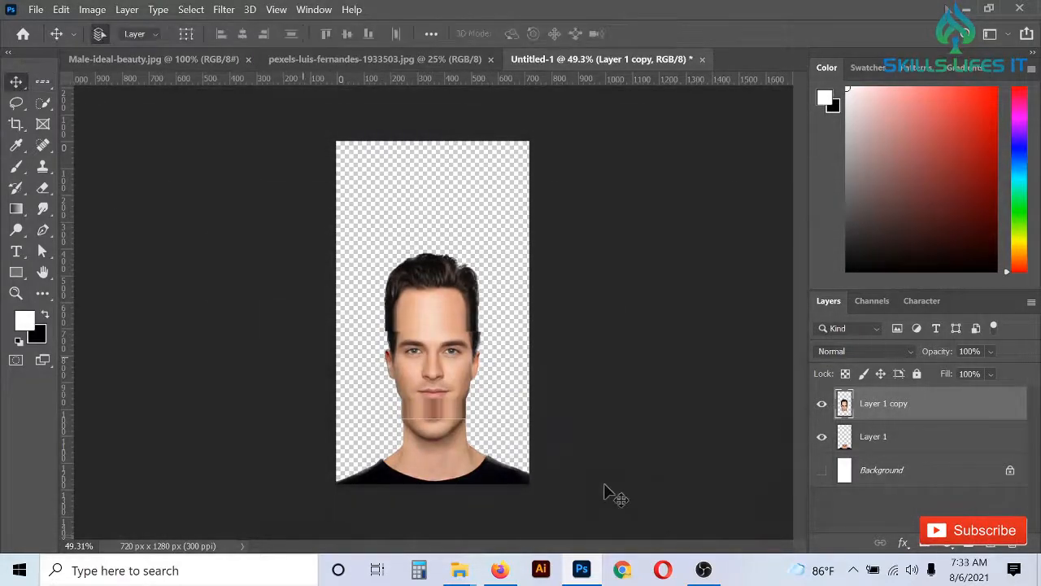
Merge Layer 1 copy and Layer 1 into a single portrait layer
left_click(948, 439, "shift")
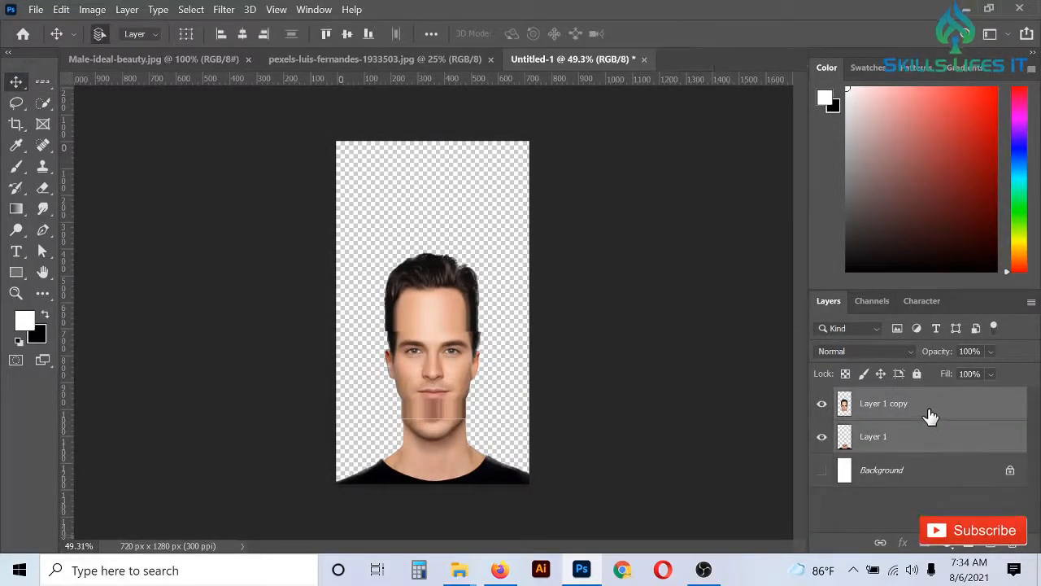
right_click(931, 415)
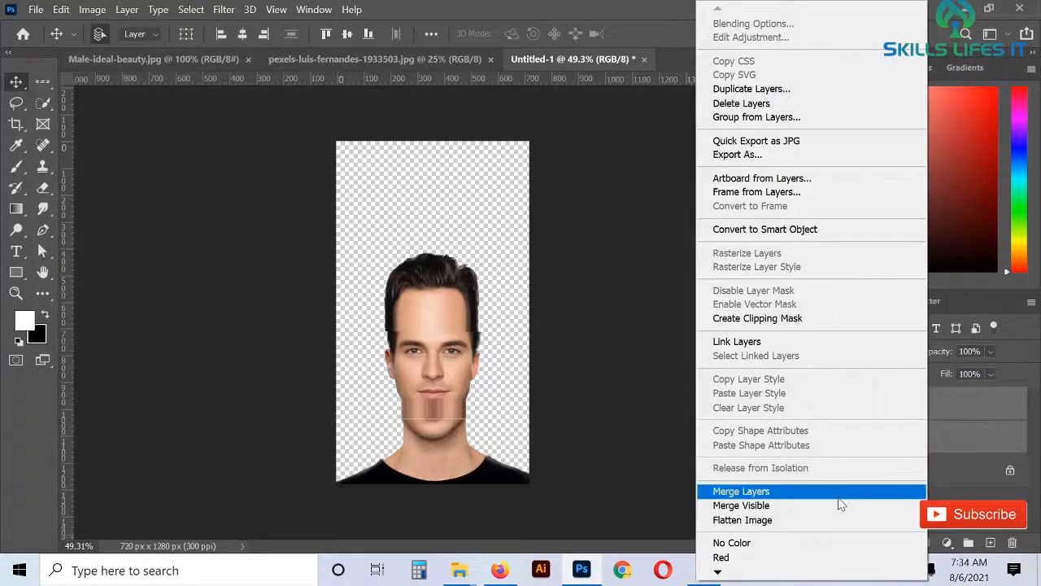
left_click(810, 492)
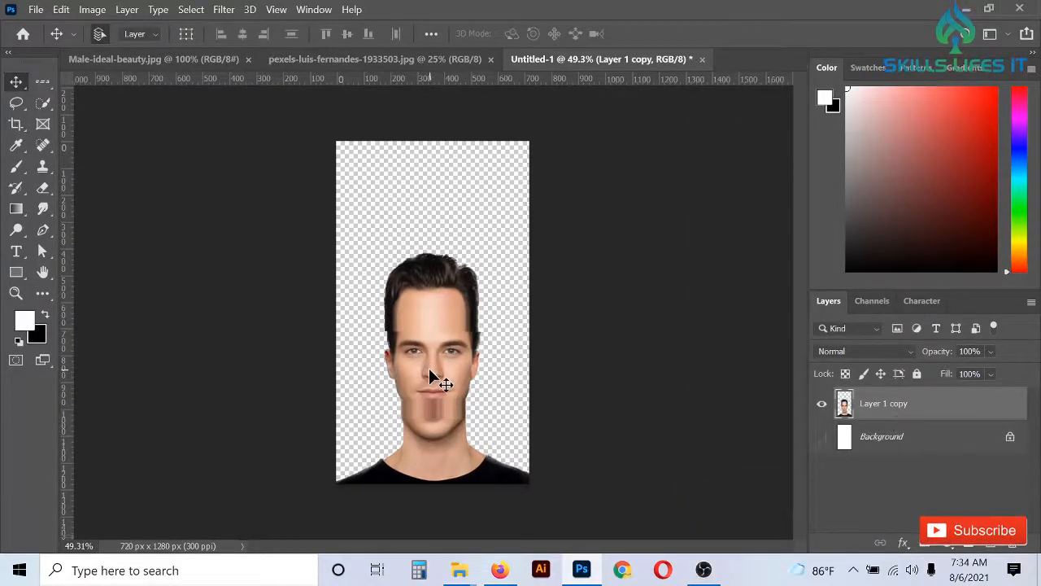
mouse_move(430, 376)
left_mouse_down()
mouse_move(431, 357)
mouse_move(430, 377)
left_mouse_up()
Start the Shear distortion filter on the merged portrait and add control points down the length of its vertical curve
scroll(309, 403, "up", 5)
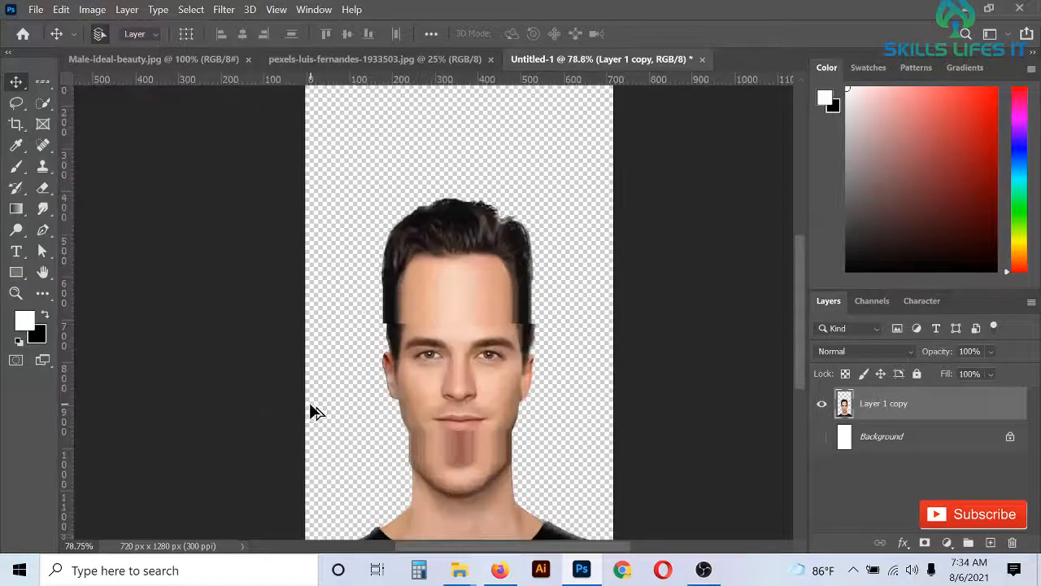
scroll(310, 403, "down", 2)
scroll(416, 314, "up", 1)
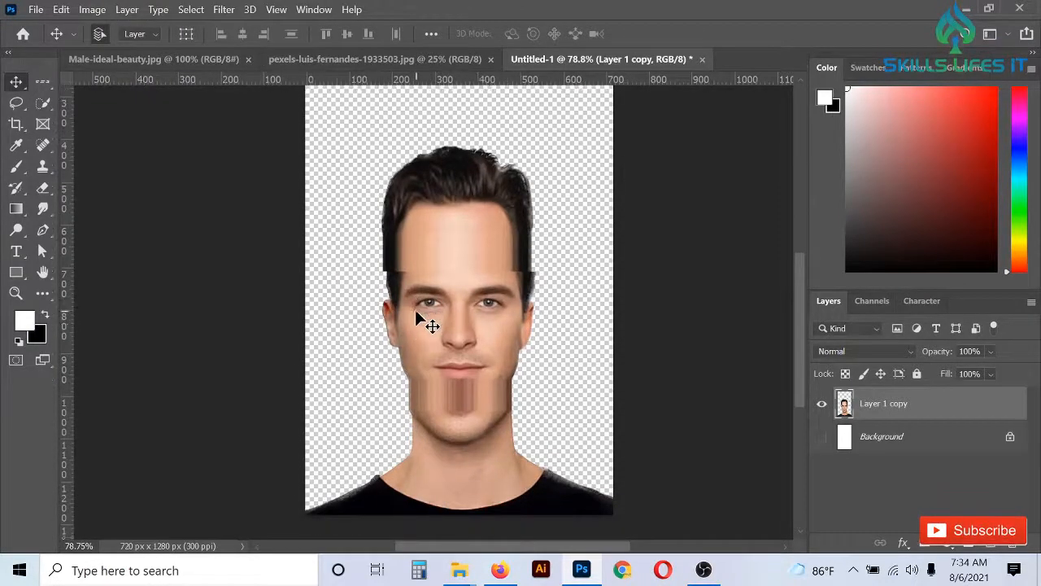
left_click(191, 9)
mouse_move(222, 10)
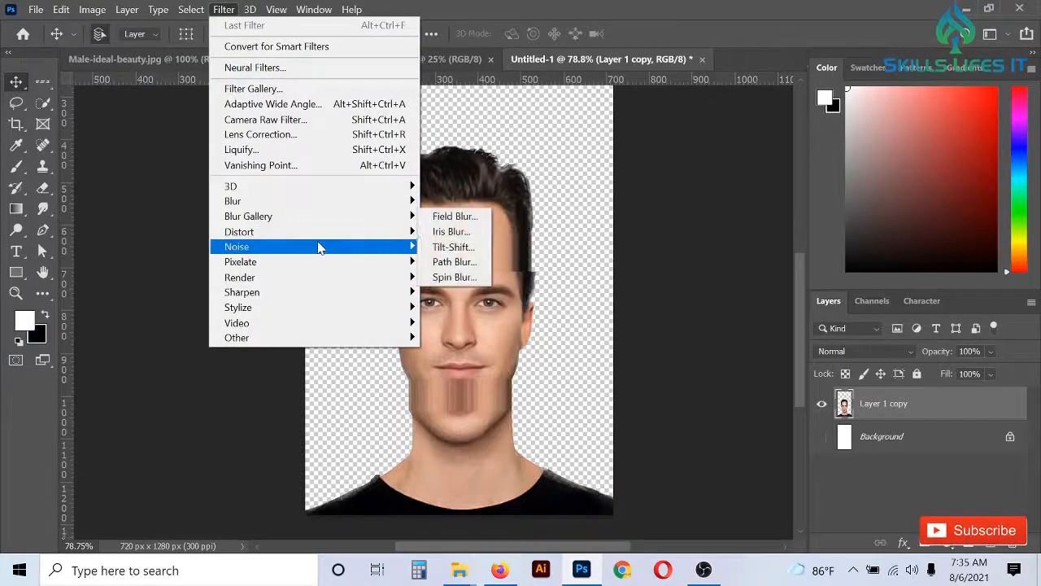
mouse_move(318, 247)
mouse_move(324, 274)
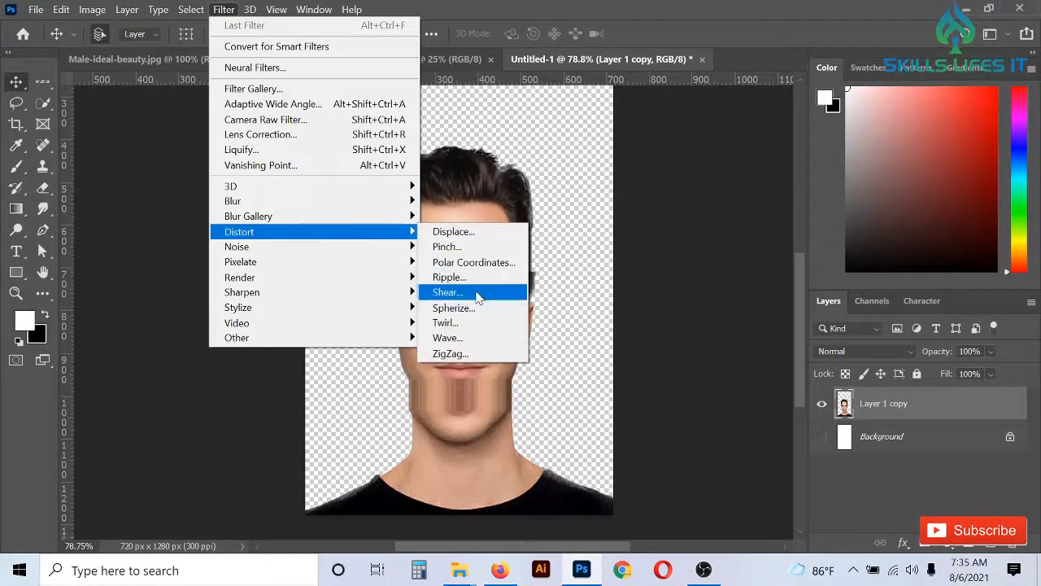
left_click(479, 297)
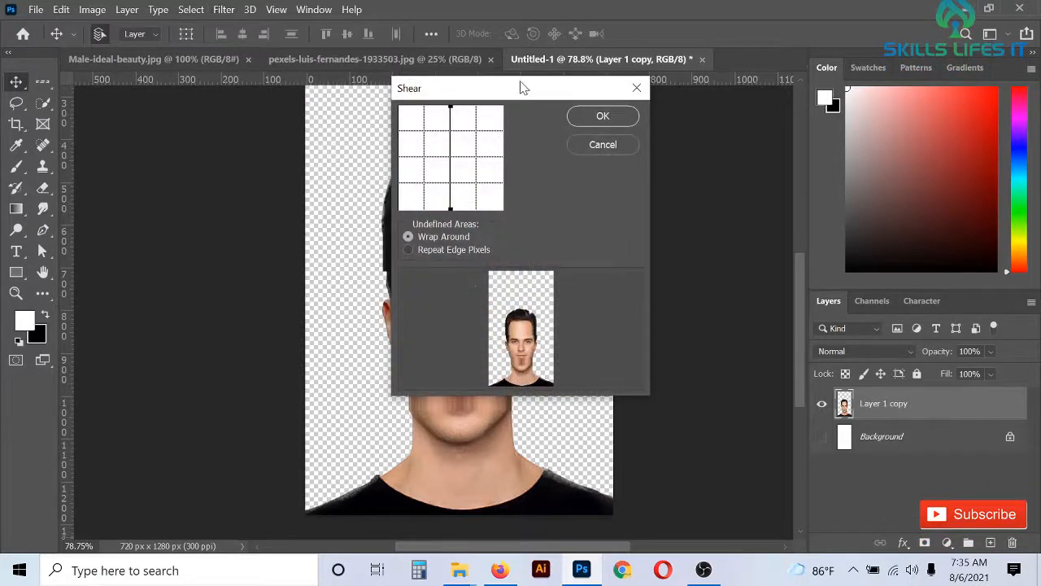
left_click_drag(521, 86, 682, 147)
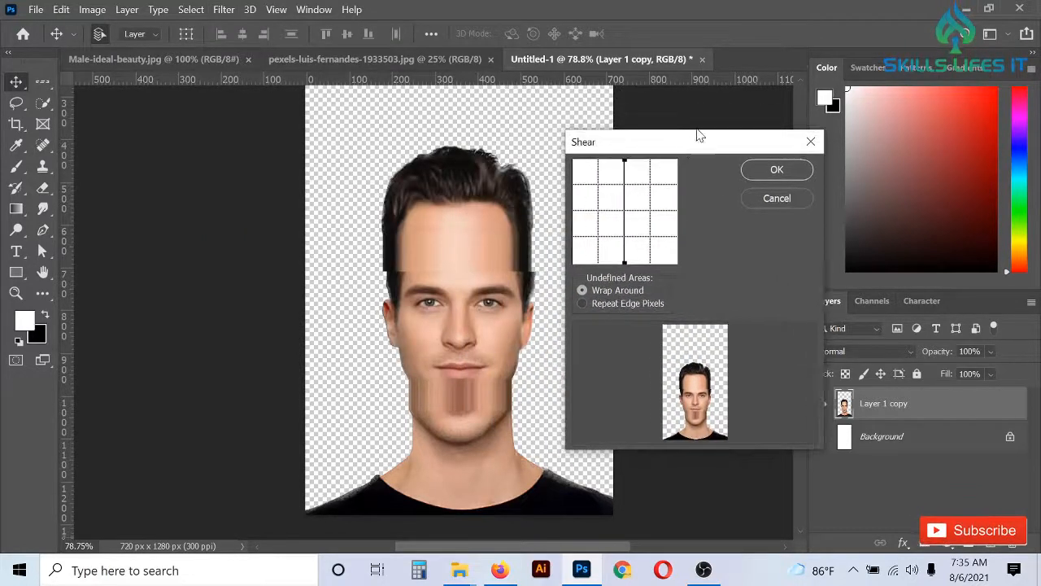
left_click(625, 173)
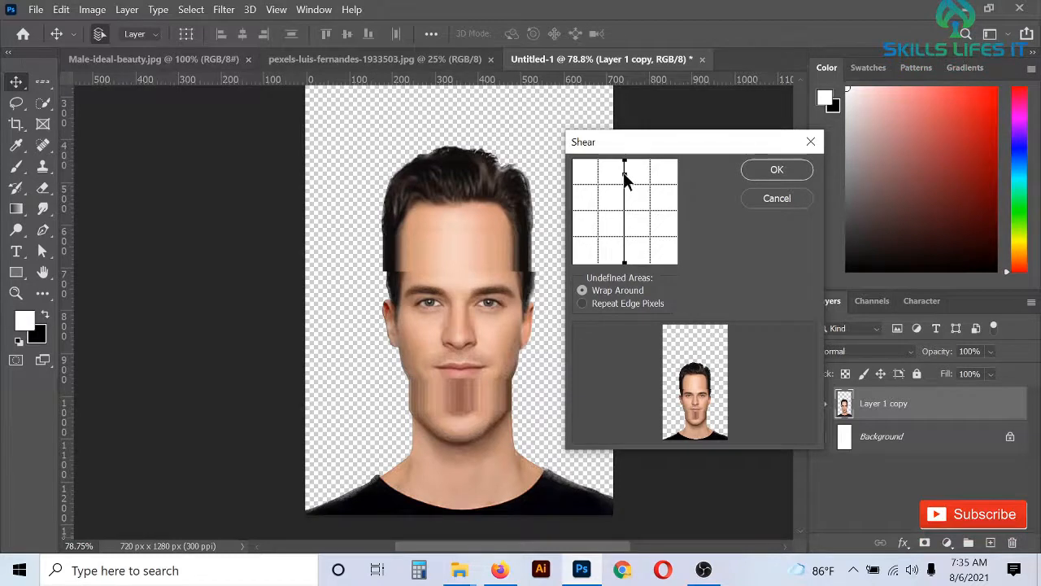
left_click(624, 184)
left_click(624, 203)
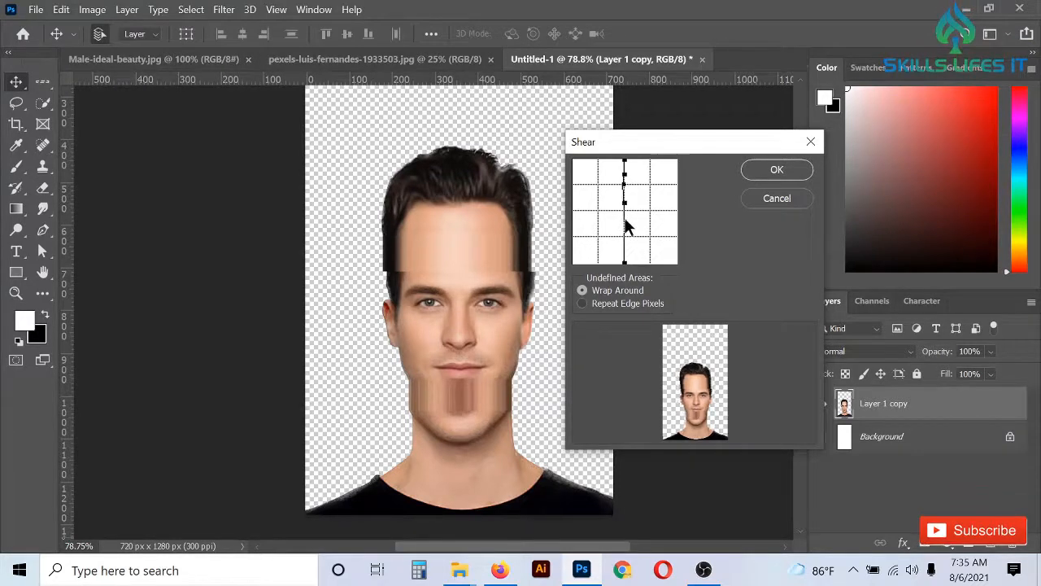
left_click(624, 220)
left_click(624, 238)
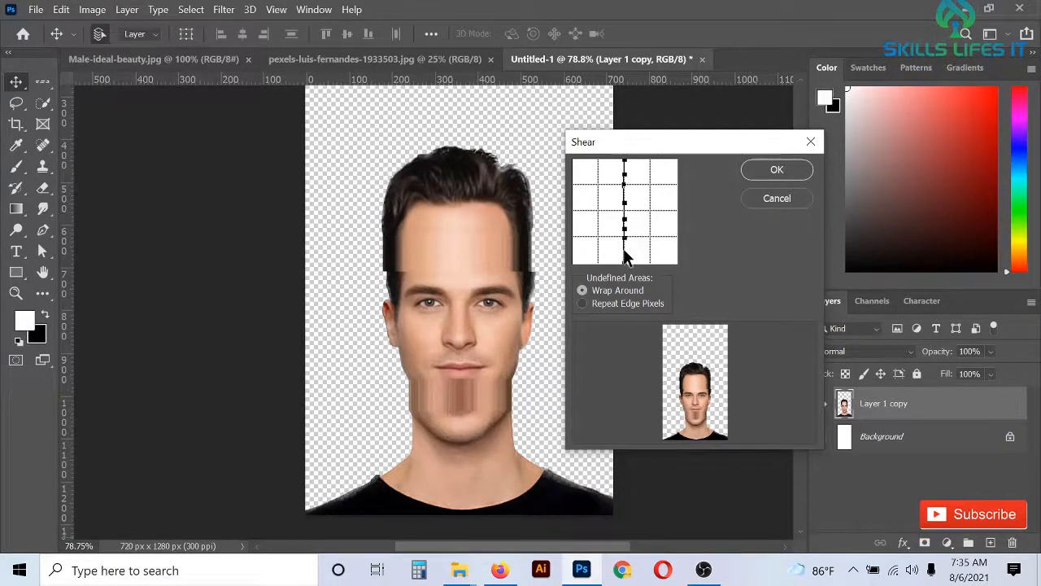
left_click(625, 249)
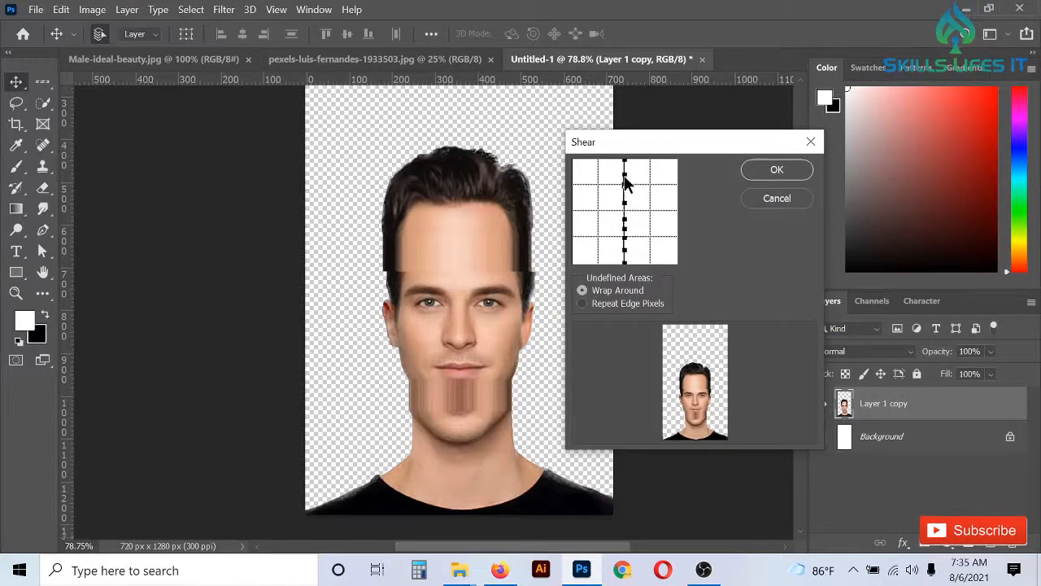
Bend the shear curve into a zigzag by offsetting its points alternately to both sides, and apply it with Wrap Around
left_click_drag(624, 173, 625, 231)
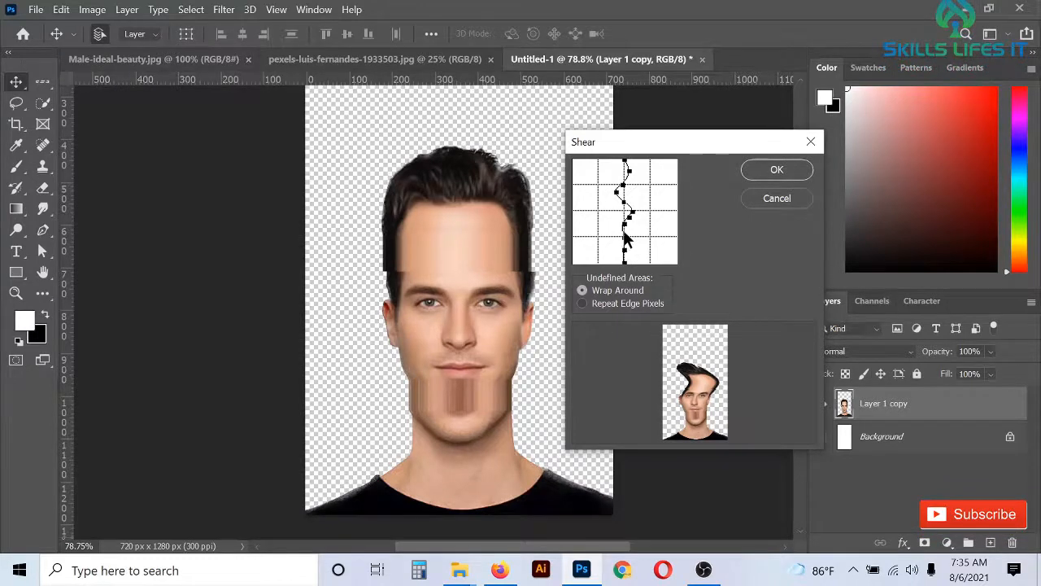
left_click_drag(624, 233, 621, 234)
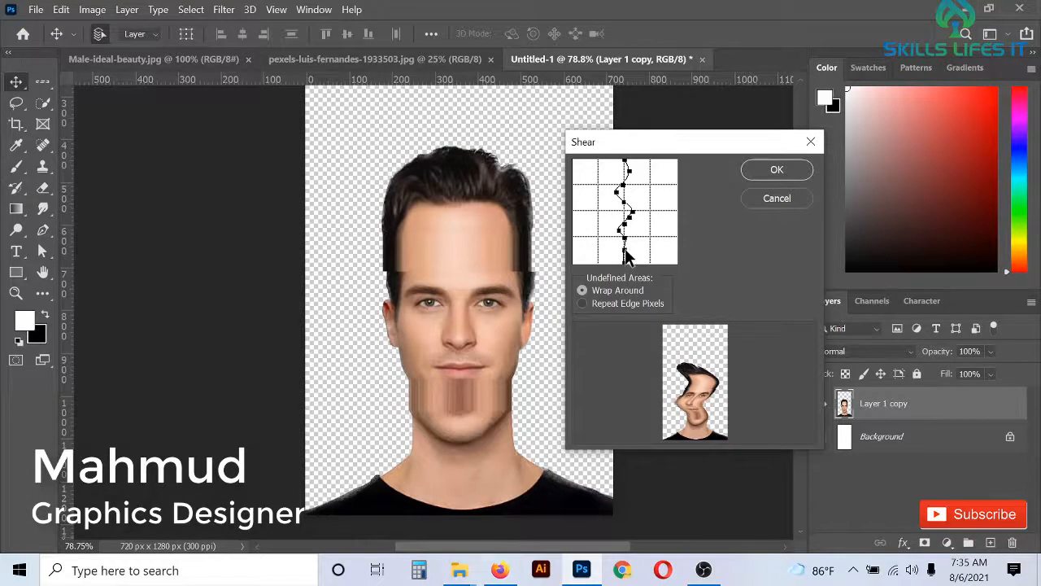
left_click_drag(624, 248, 625, 253)
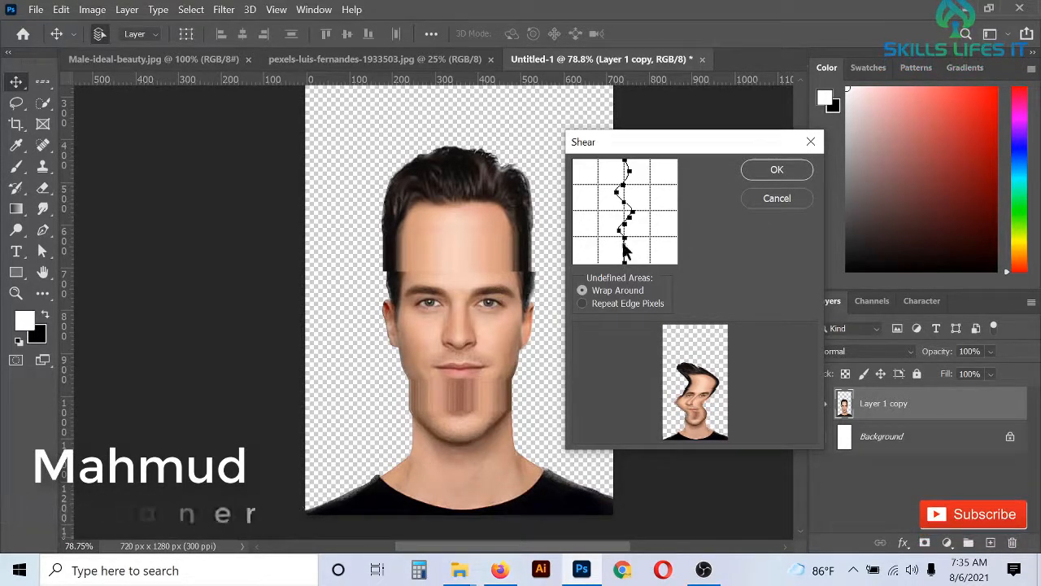
left_click_drag(624, 244, 630, 244)
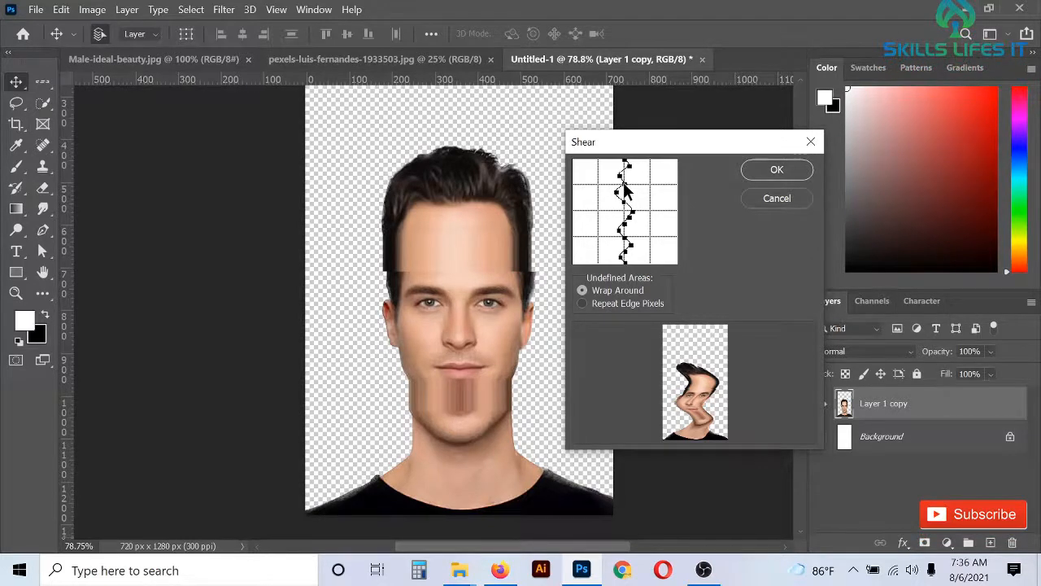
mouse_move(625, 205)
left_mouse_down()
mouse_move(628, 213)
mouse_move(622, 194)
mouse_move(629, 220)
mouse_move(629, 210)
left_mouse_up()
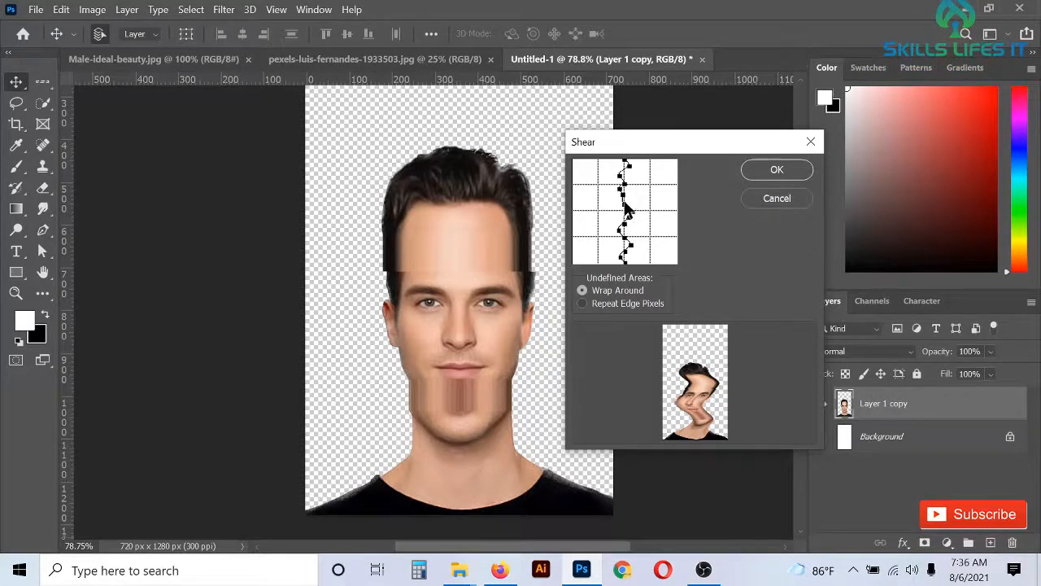
left_click_drag(627, 210, 627, 210)
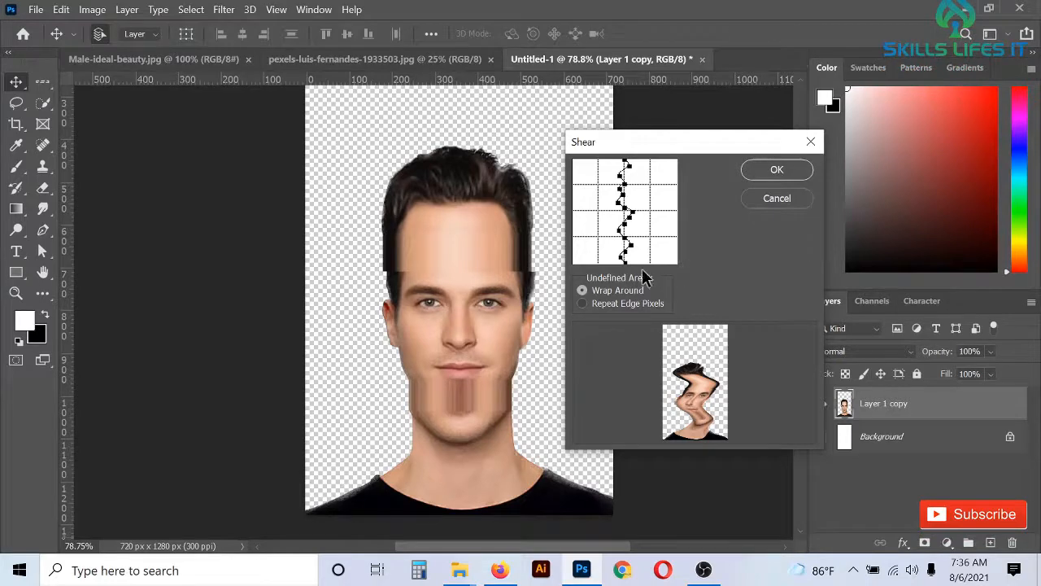
left_click(775, 171)
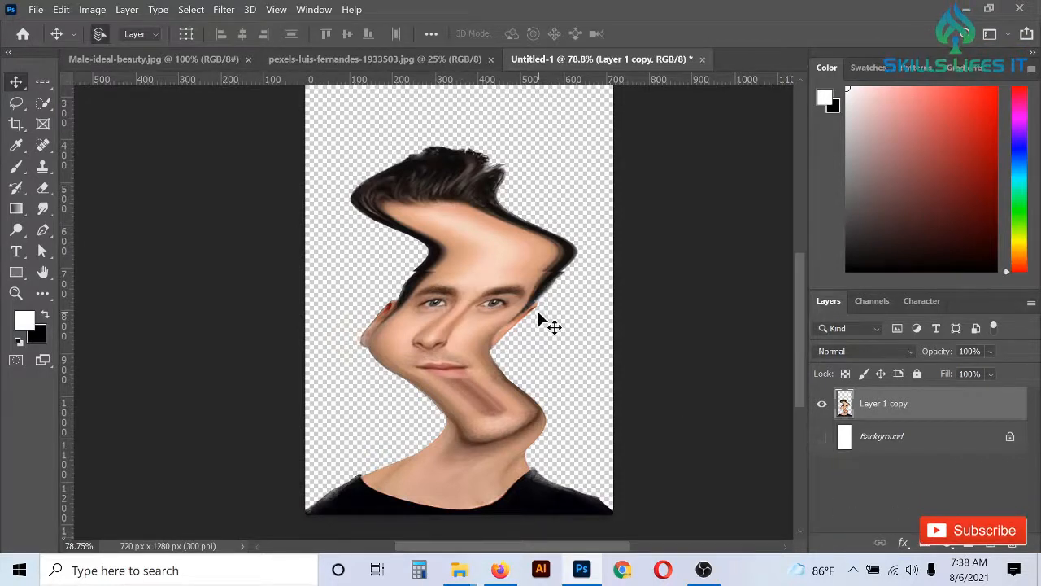
Add a Black & White adjustment layer with the Default preset above the distorted portrait
left_click(926, 543)
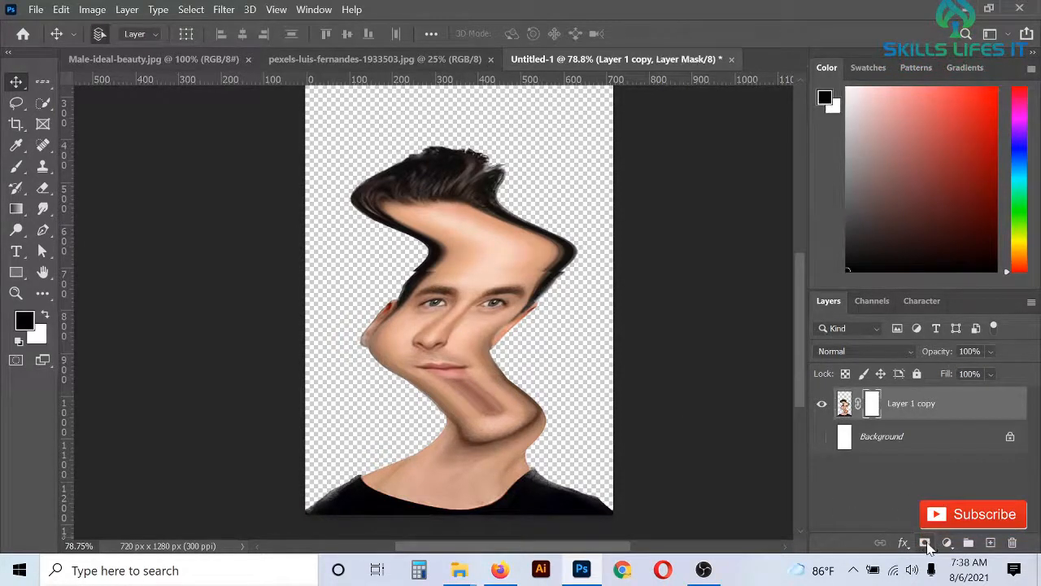
key("ctrl+z")
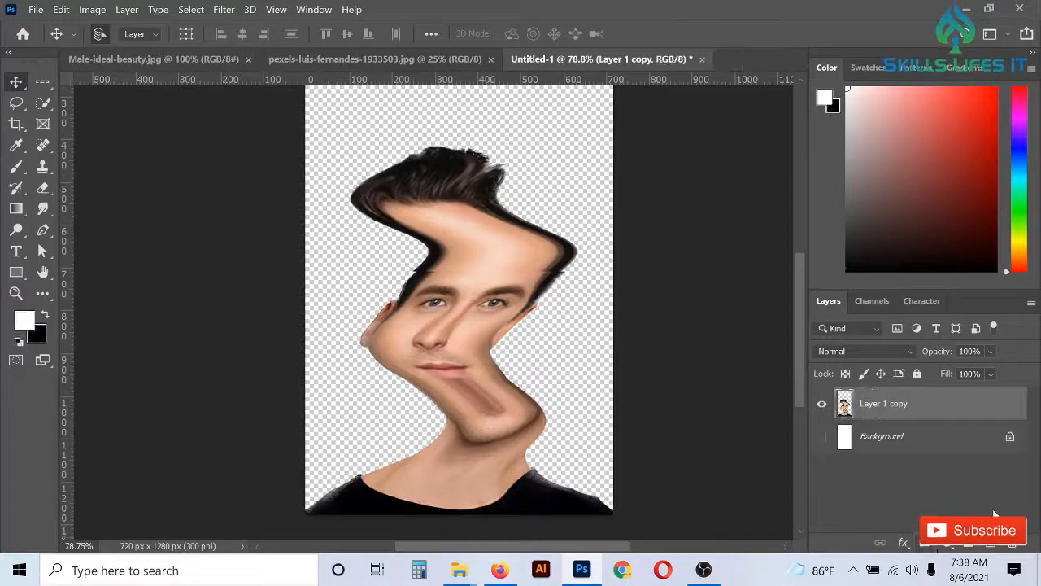
left_click(948, 543)
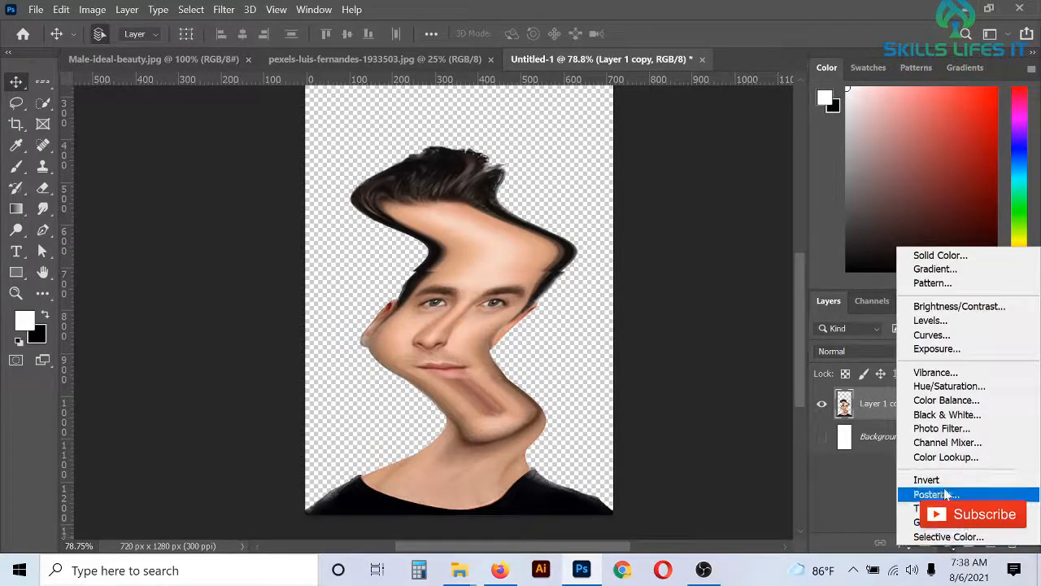
left_click(947, 414)
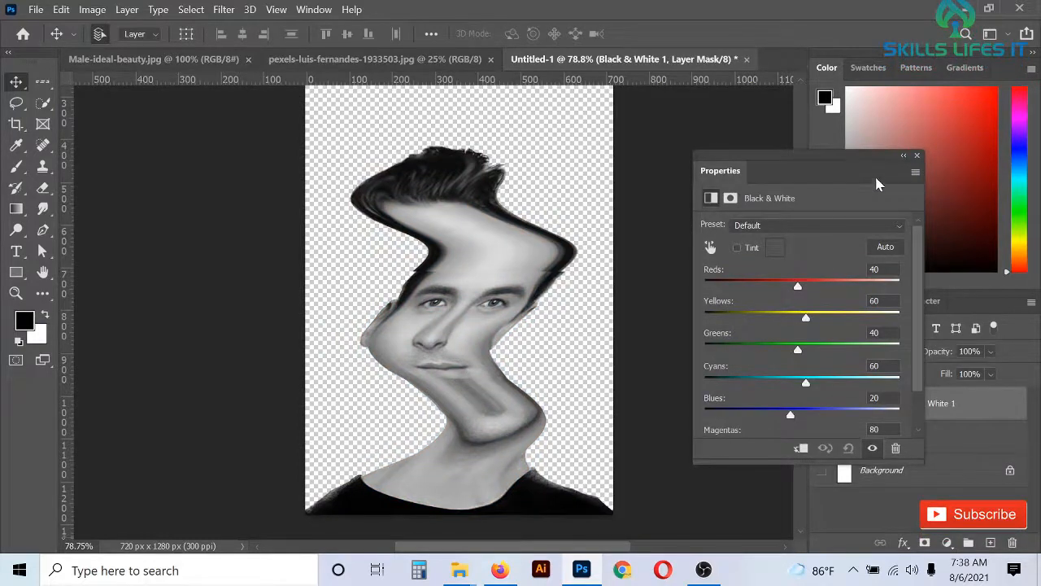
left_click(917, 155)
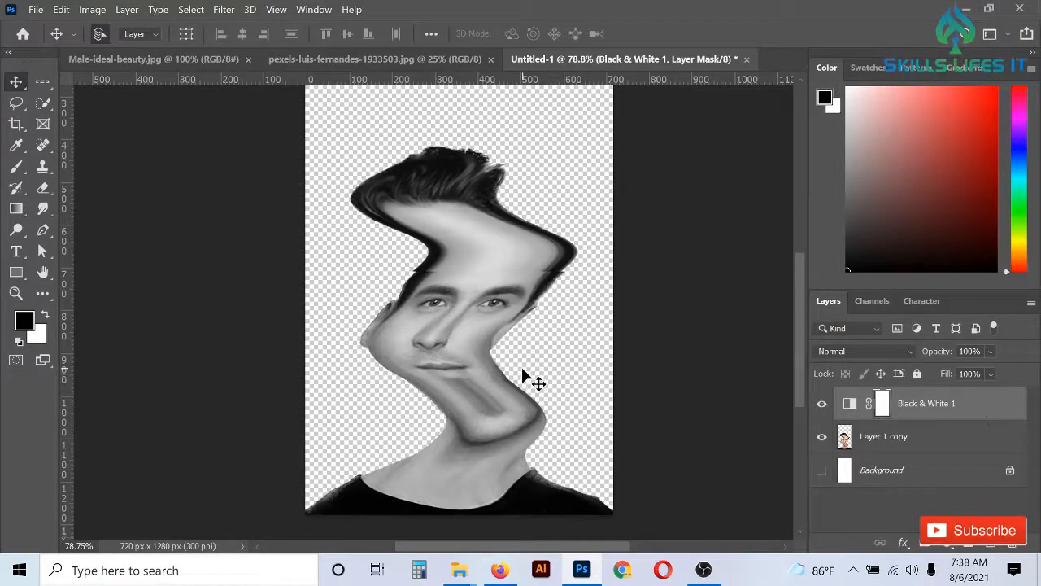
Apply the Texturizer filter to the Layer 1 copy portrait with Canvas texture, 100% scaling, relief 4 and light from Top
left_click(871, 447)
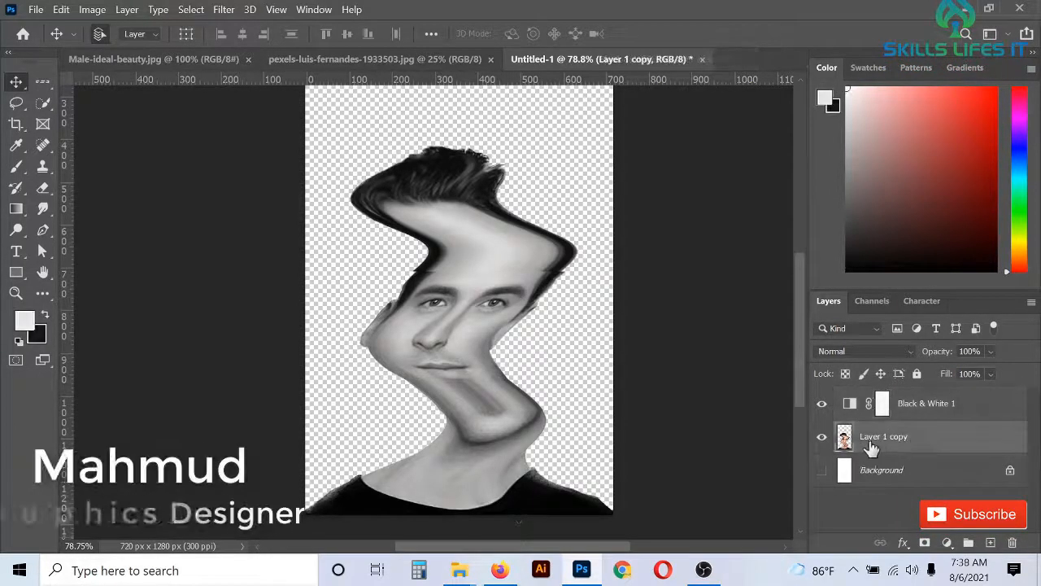
left_click(225, 10)
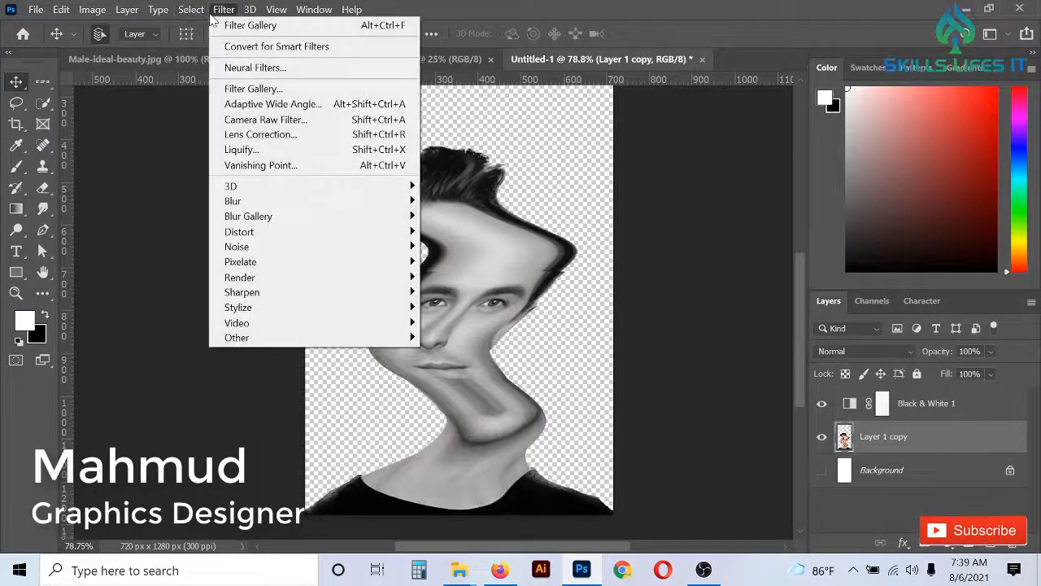
left_click(262, 90)
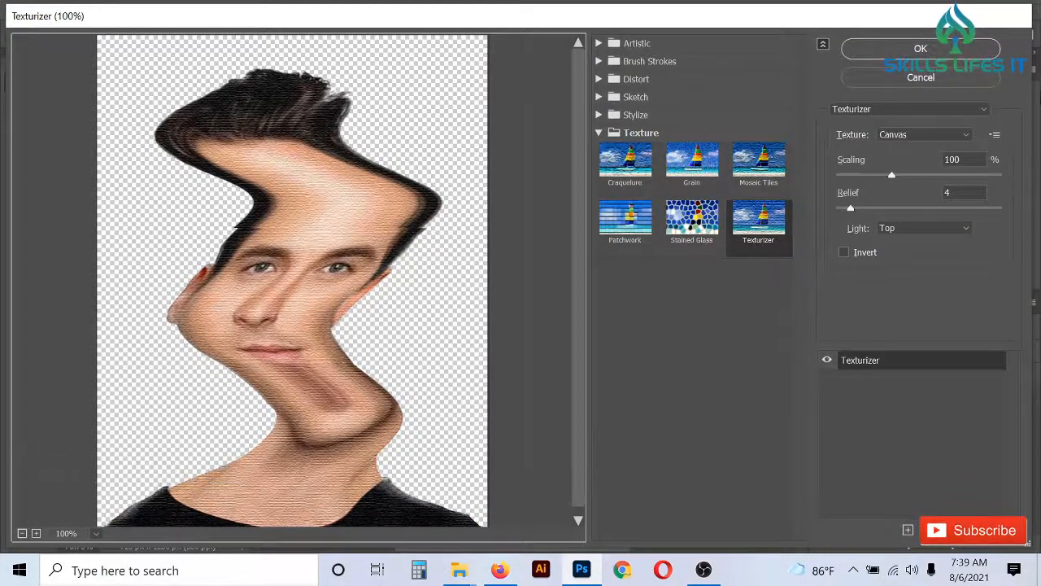
left_click(960, 55)
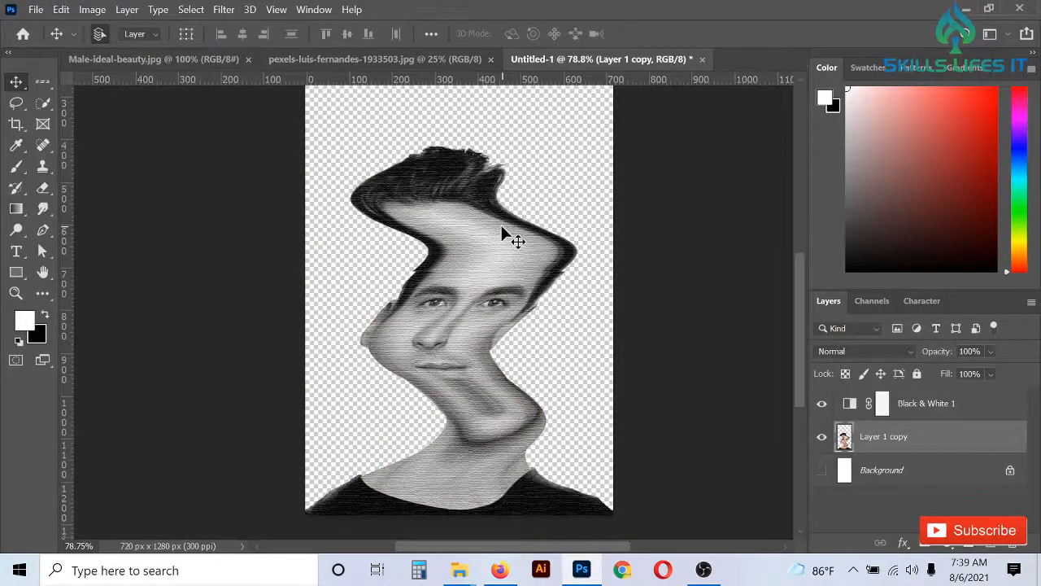
Place a full-canvas white rectangle layer behind the portrait, and rasterize and texture it with Texturizer: Canvas, 100% scaling, relief 4, light from Top
key("ctrl+0")
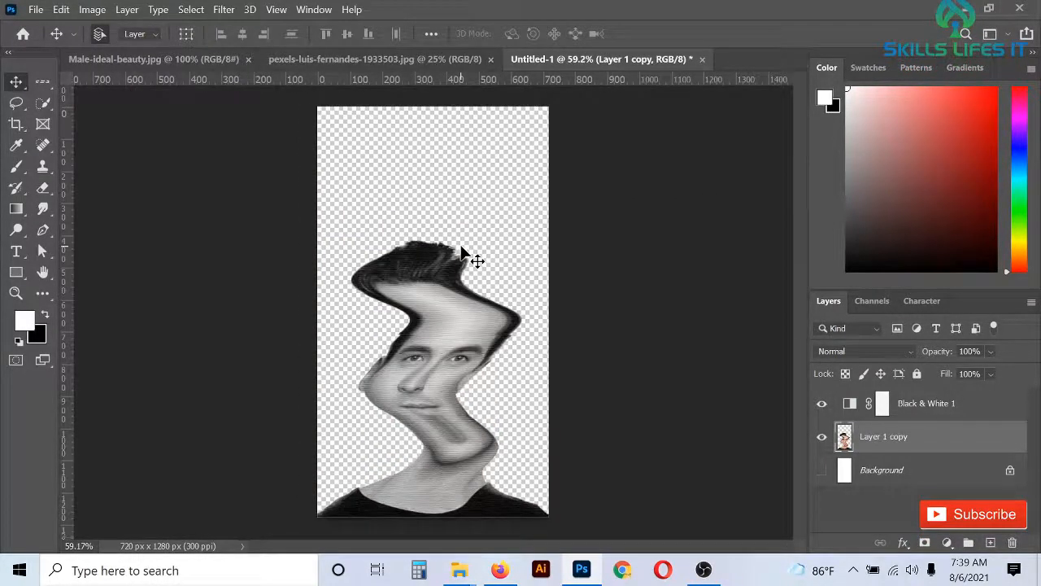
left_click(993, 544)
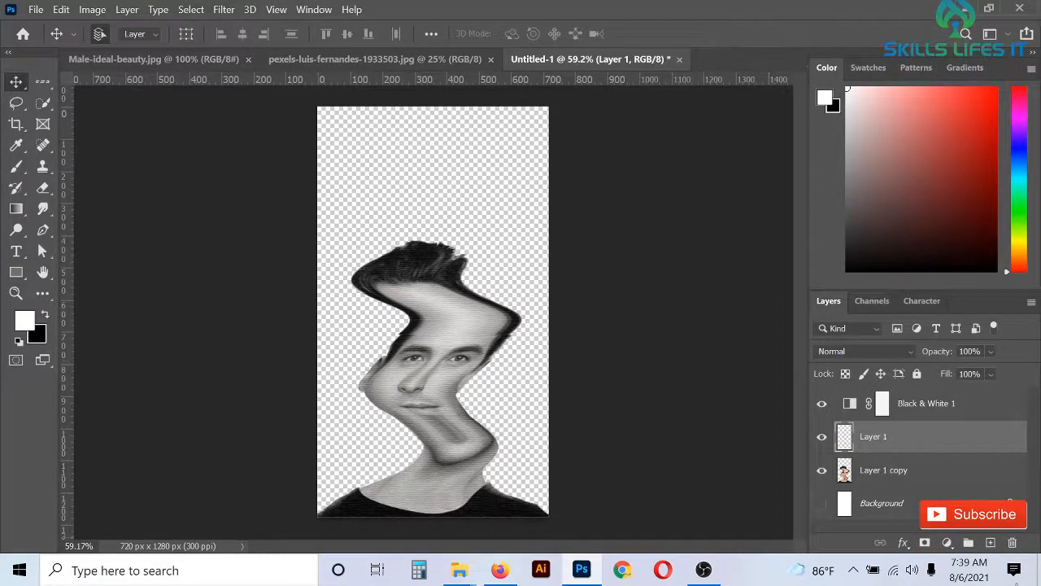
left_click(226, 10)
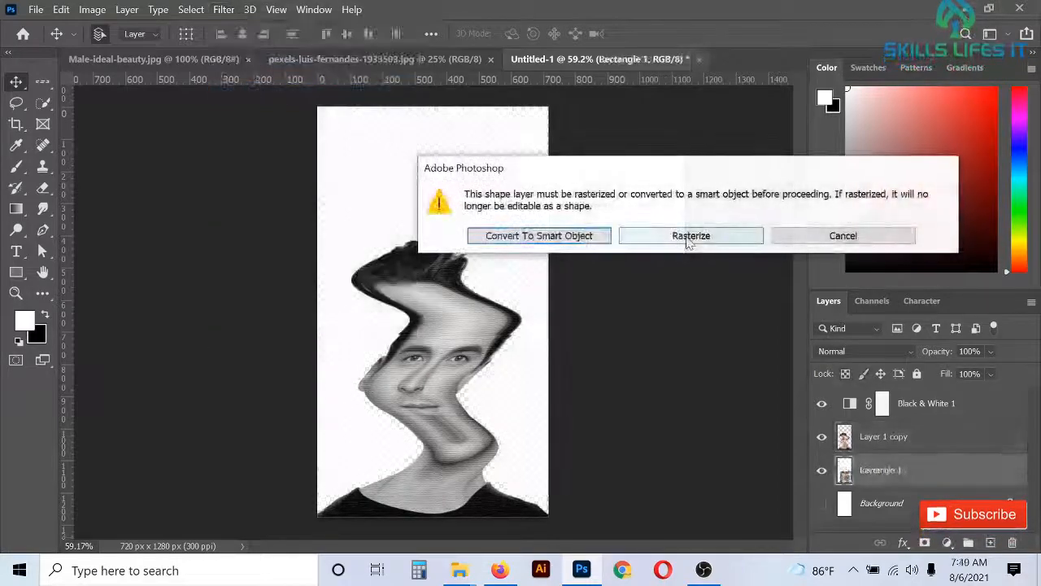
left_click(688, 241)
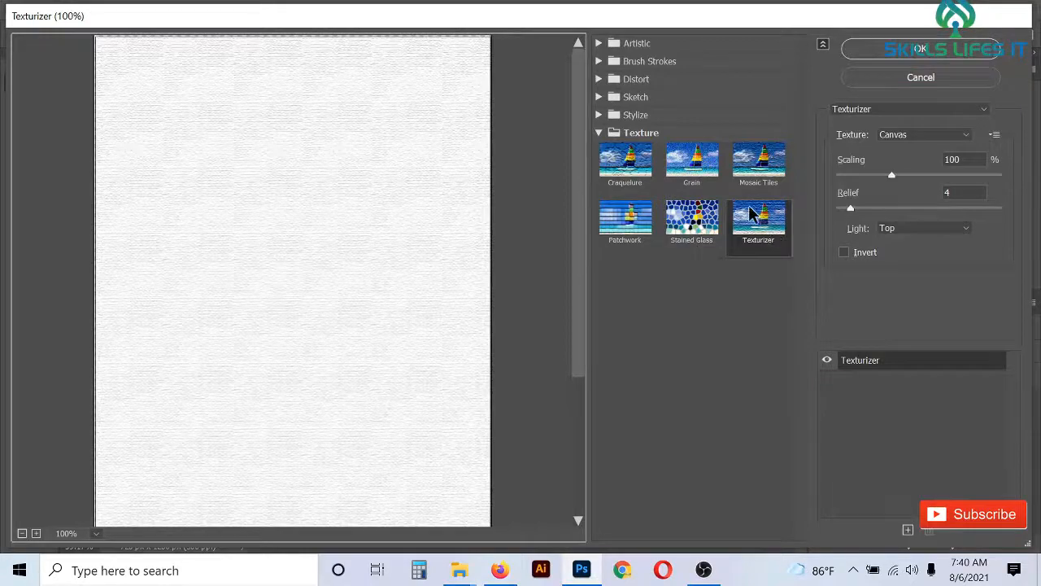
left_click(895, 49)
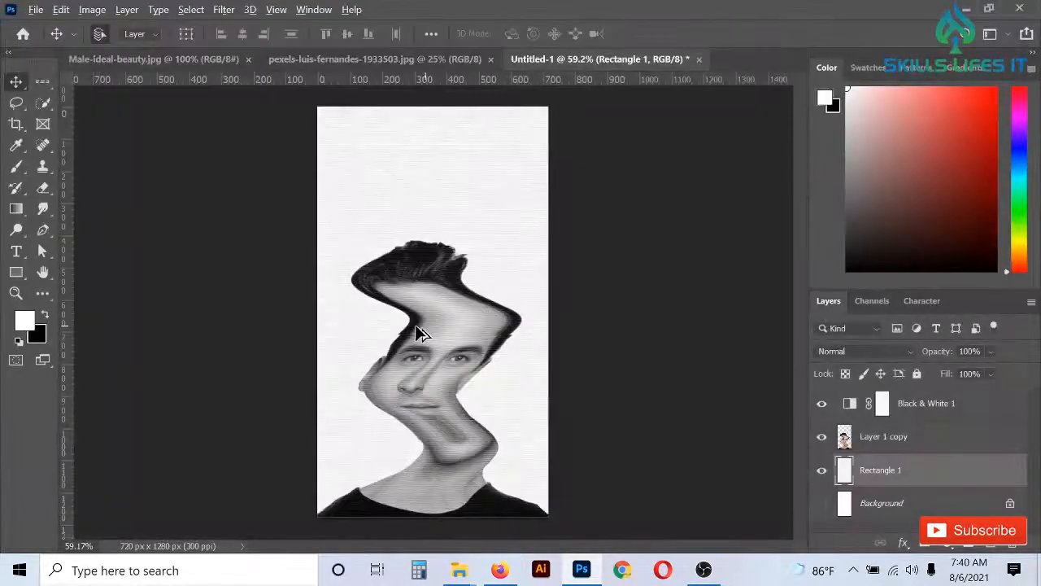
Examine the canvas texture on the portrait and backdrop, both up close and across the whole composition
scroll(415, 328, "up", 3)
scroll(477, 179, "up", 3)
scroll(477, 180, "down", 3)
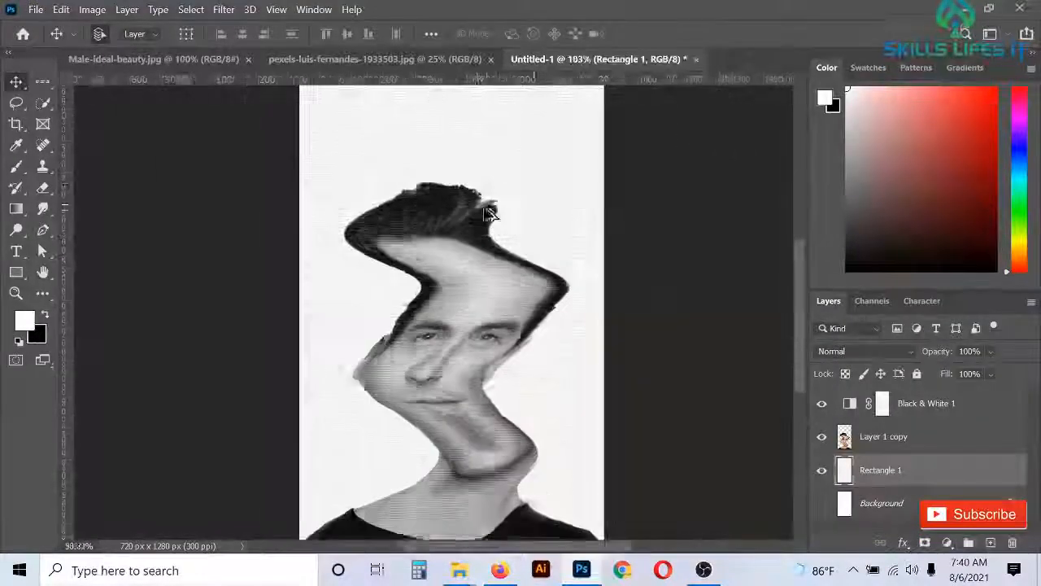
scroll(470, 179, "down", 3)
scroll(467, 166, "up", 3)
scroll(468, 171, "down", 4)
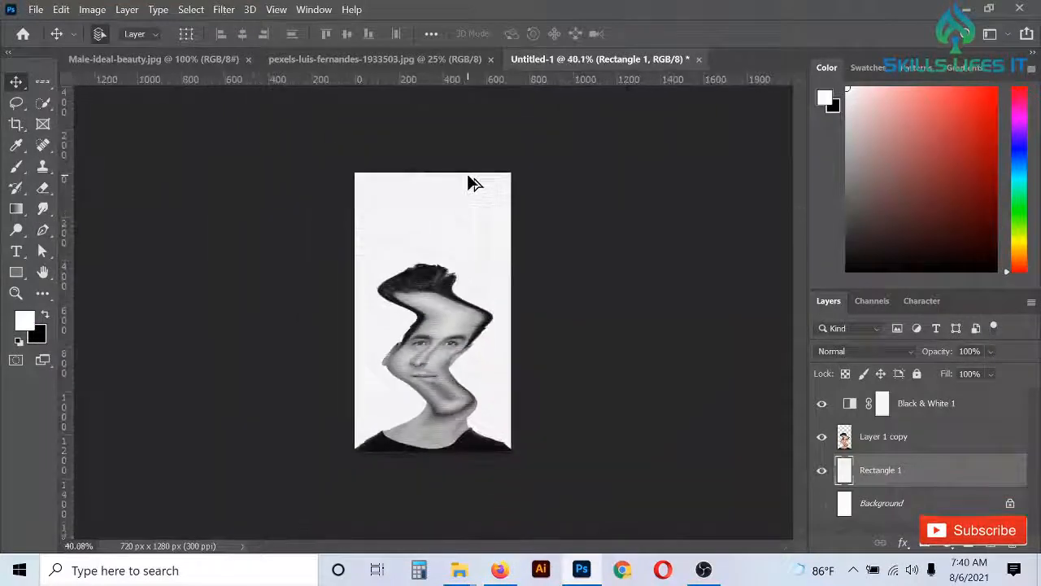
scroll(431, 432, "up", 2)
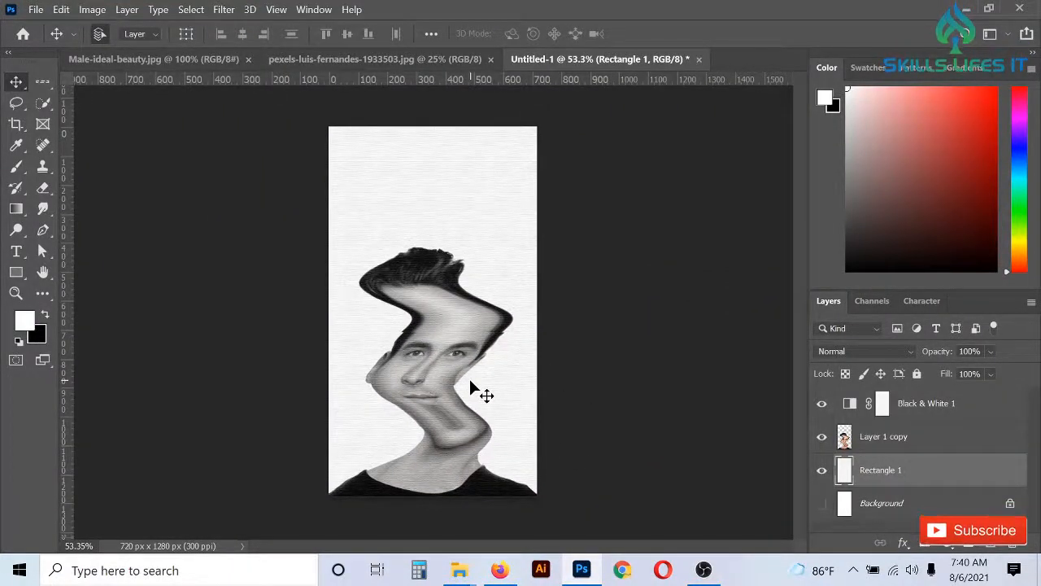
scroll(362, 439, "up", 1)
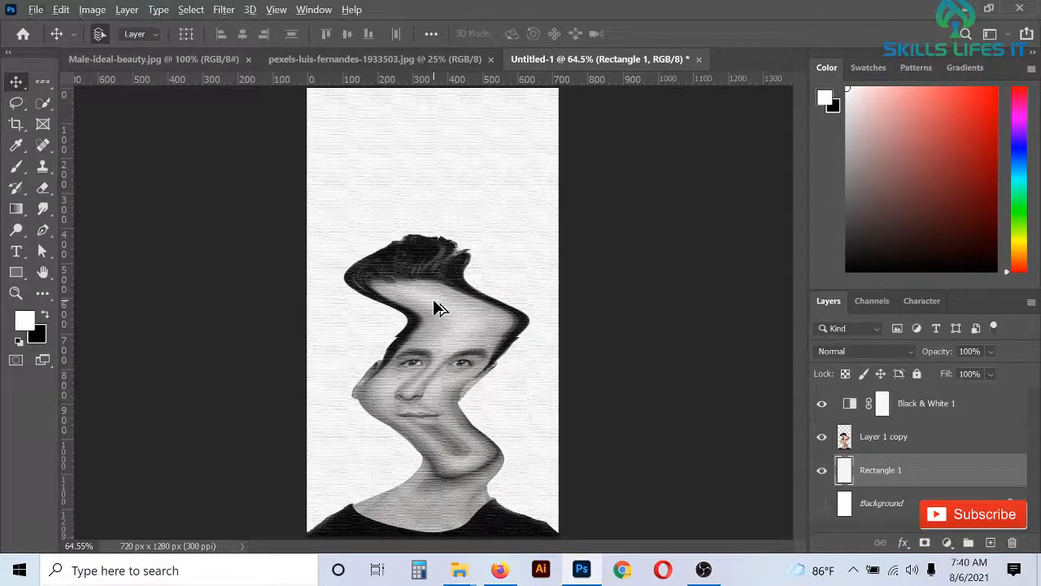